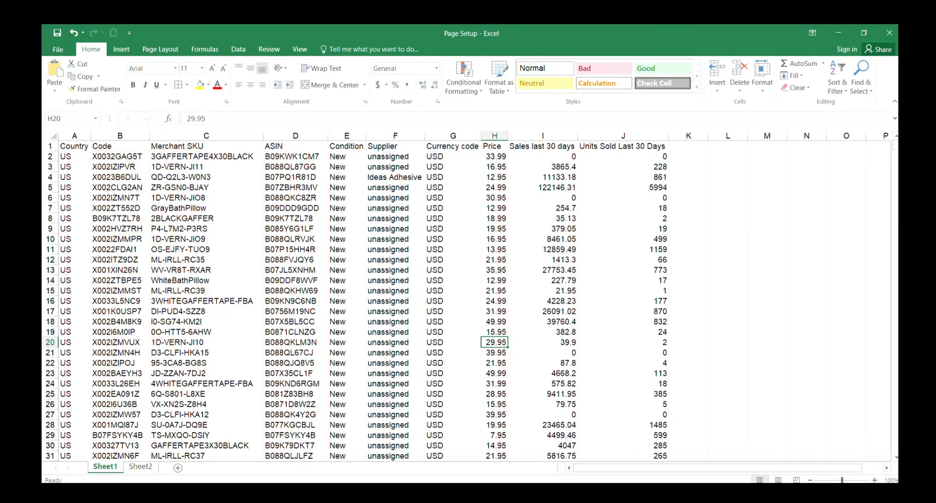
# - Go through the list of page setup topics on Sheet2, from Print Area down to Border
pyautogui.click(140, 466)
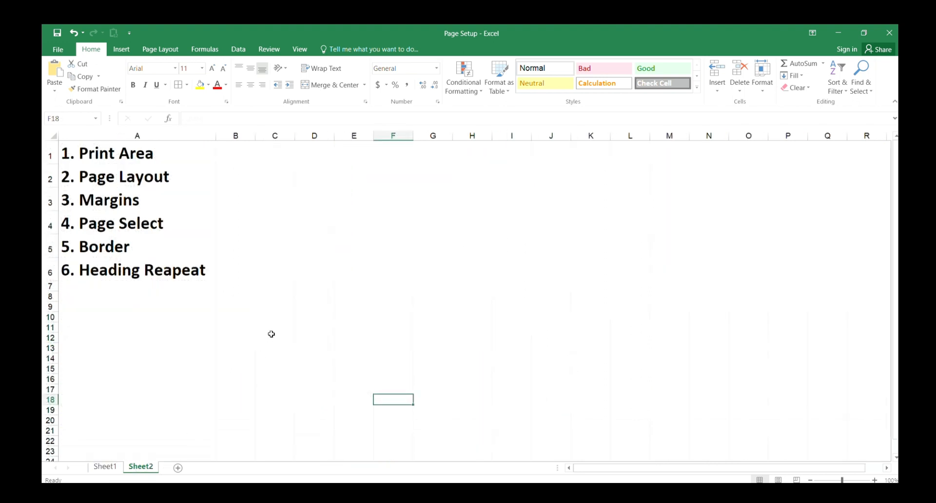
pyautogui.click(145, 156)
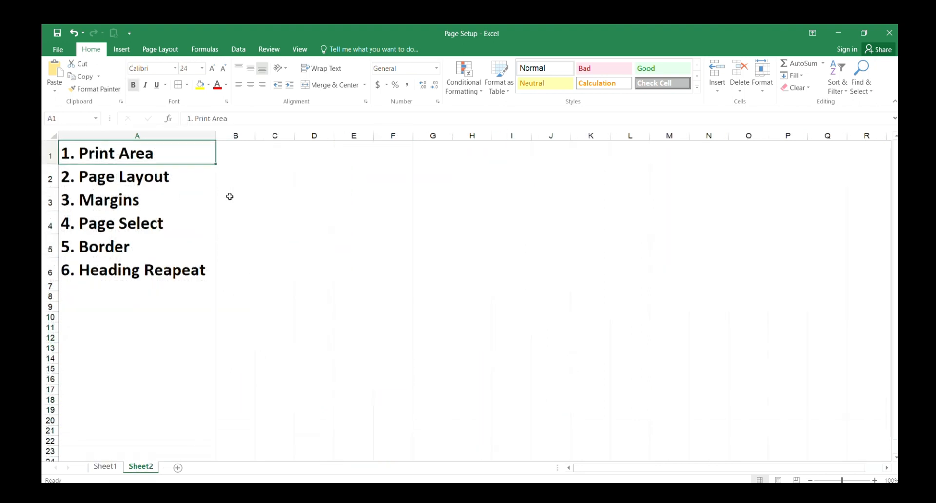
pyautogui.click(173, 183)
pyautogui.click(159, 205)
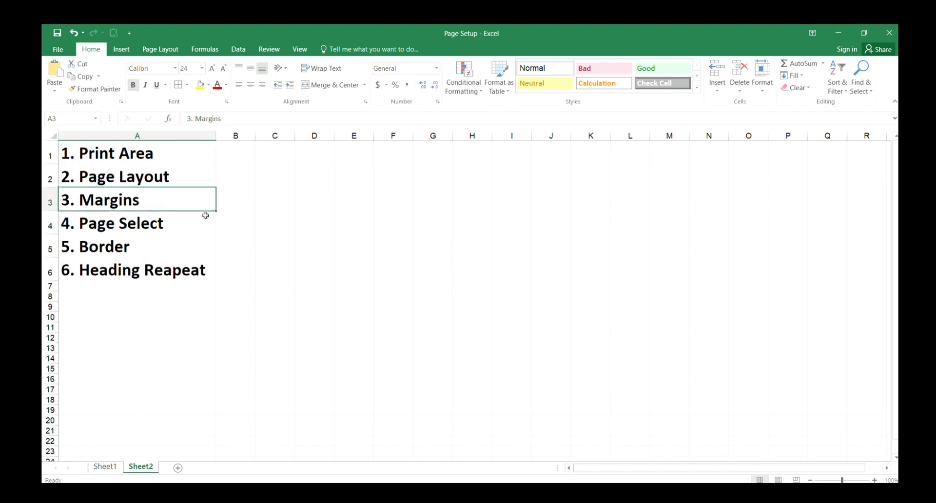
pyautogui.click(169, 228)
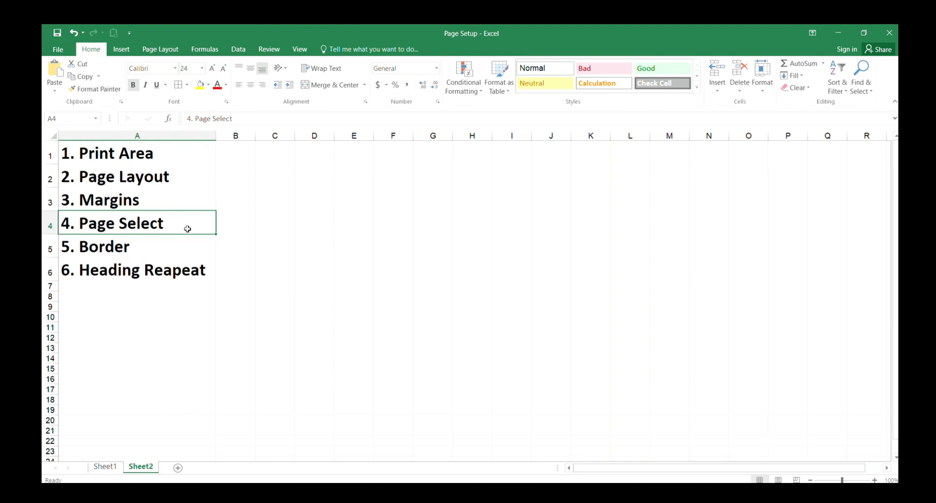
pyautogui.click(181, 254)
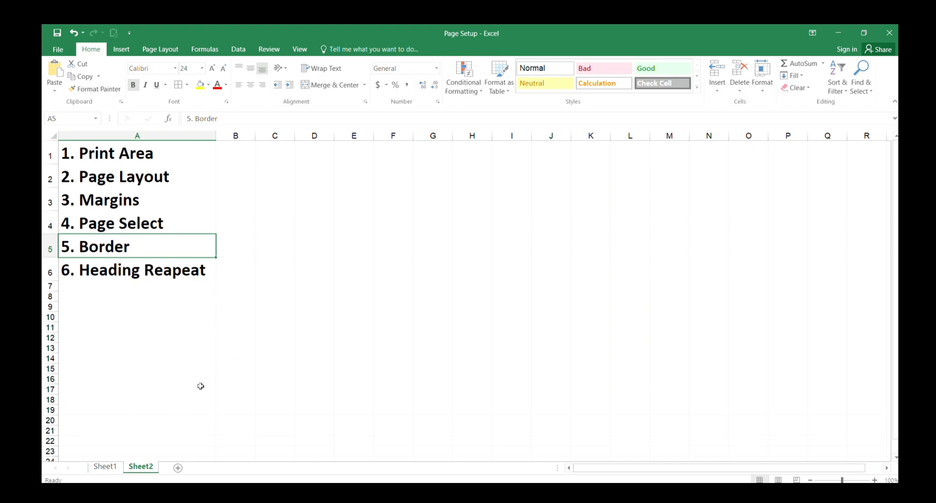
# - Return to Sheet1 and look through the rows of its product sales table
pyautogui.click(107, 468)
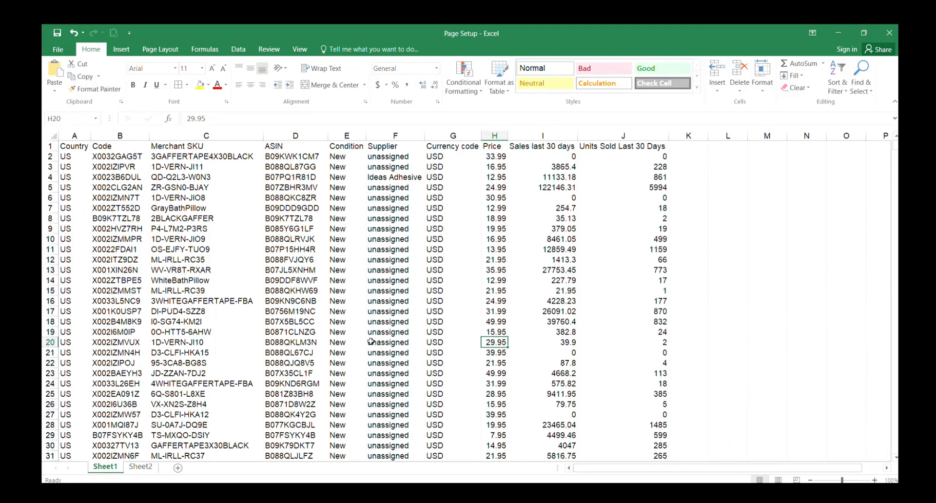
pyautogui.scroll(-3, 371, 341)
pyautogui.scroll(3, 370, 341)
pyautogui.scroll(-10, 370, 341)
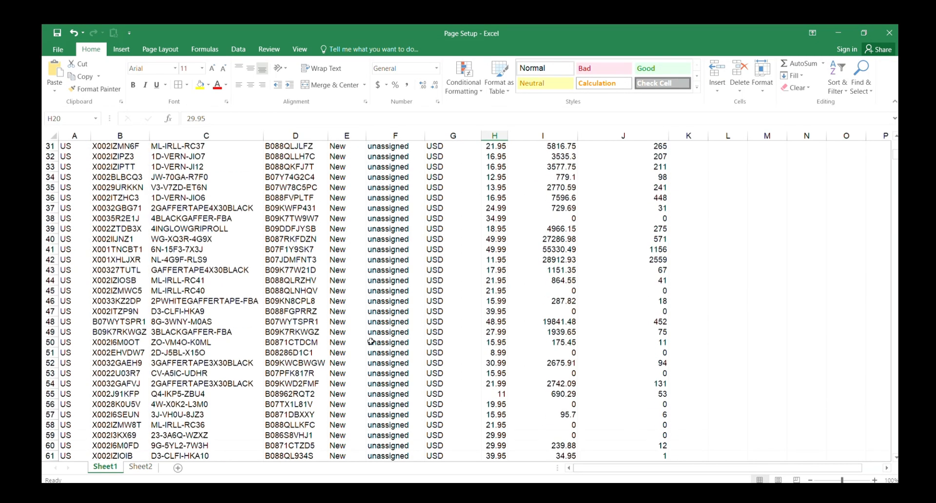
pyautogui.scroll(10, 371, 341)
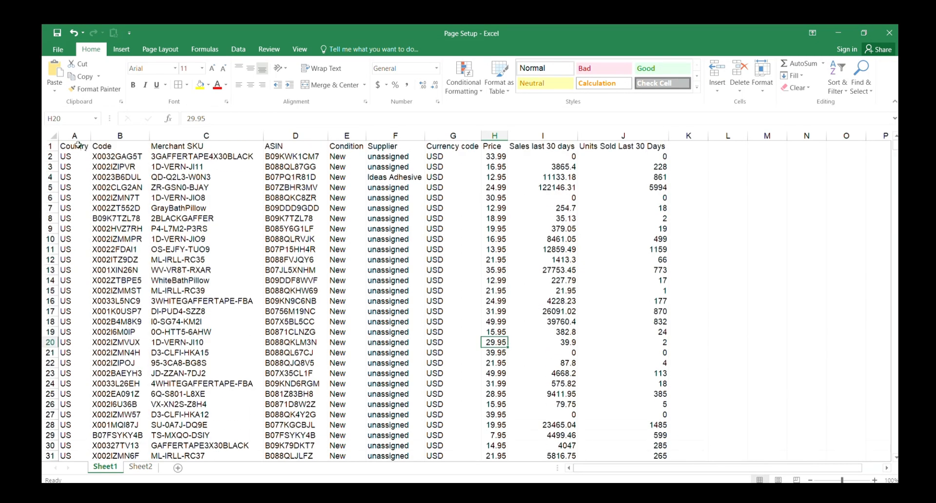
pyautogui.moveTo(73, 146); pyautogui.dragTo(632, 312)
pyautogui.scroll(-12, 608, 322)
pyautogui.scroll(-9, 609, 321)
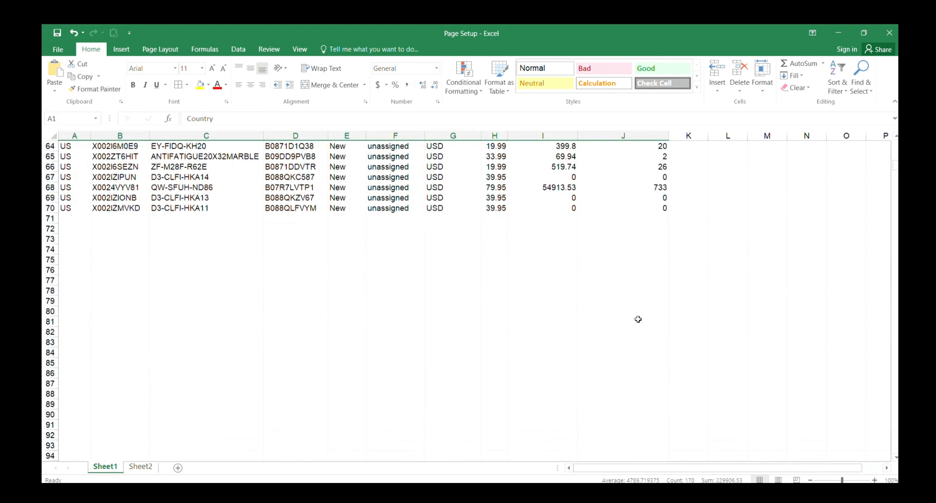
pyautogui.keyDown('shift'); pyautogui.click(649, 206); pyautogui.keyUp('shift')
pyautogui.scroll(13, 537, 266)
pyautogui.scroll(8, 532, 265)
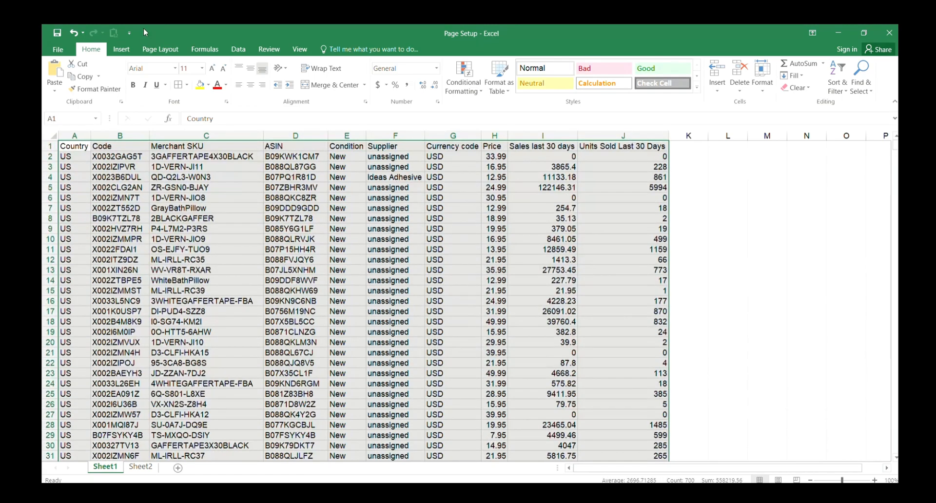
pyautogui.click(160, 49)
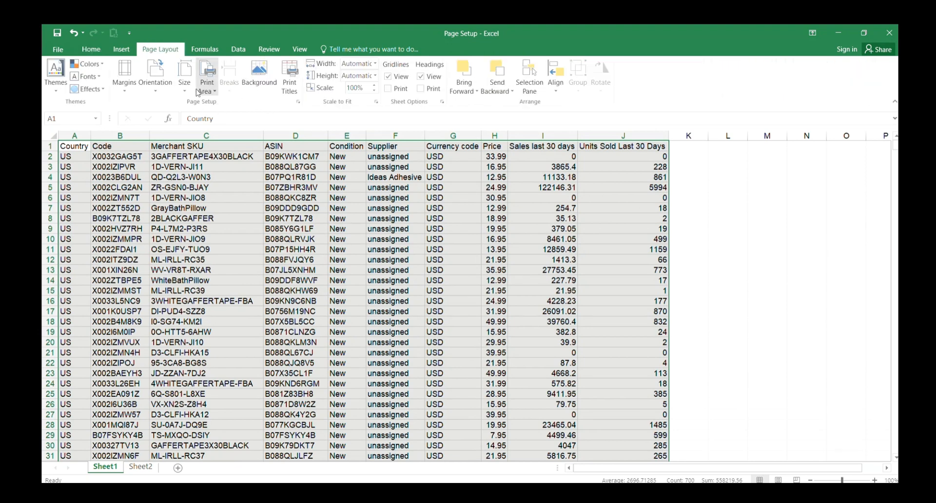
pyautogui.click(495, 281)
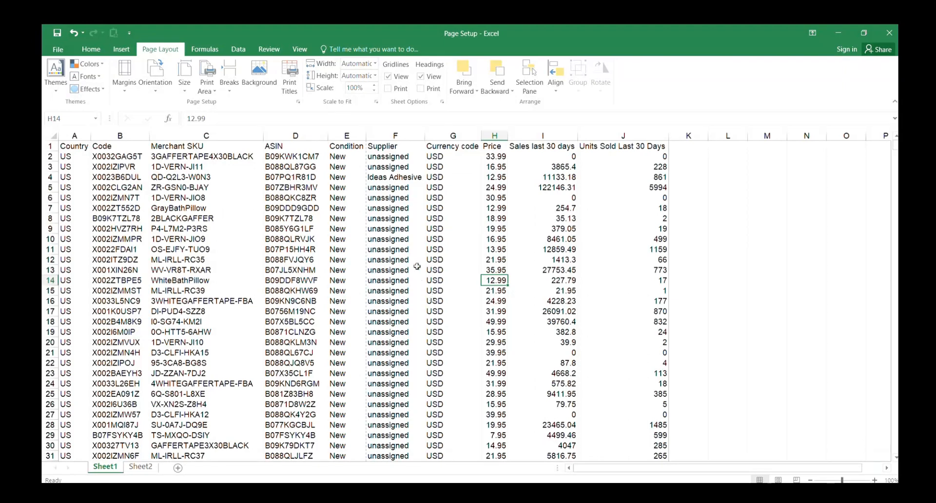
# - Examine the print preview of Sheet1 to see which columns fit on the first portrait A4 page
pyautogui.click(397, 239)
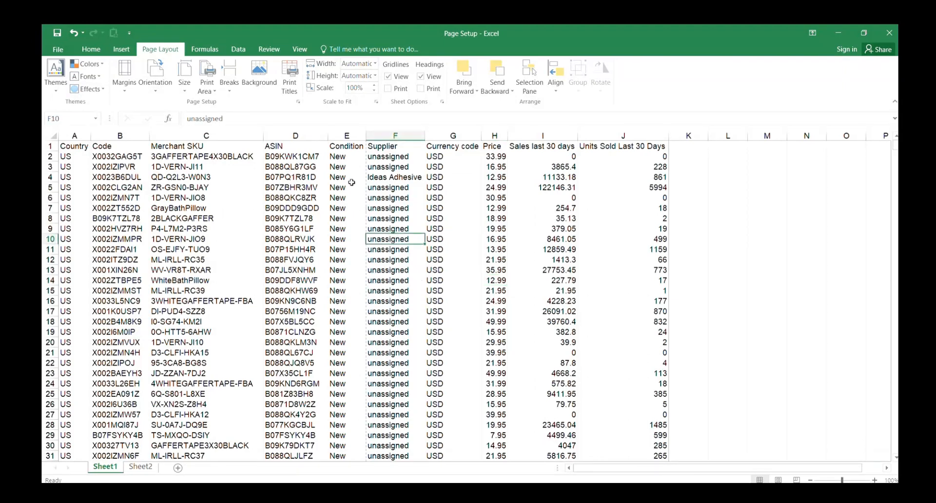
pyautogui.click(357, 138)
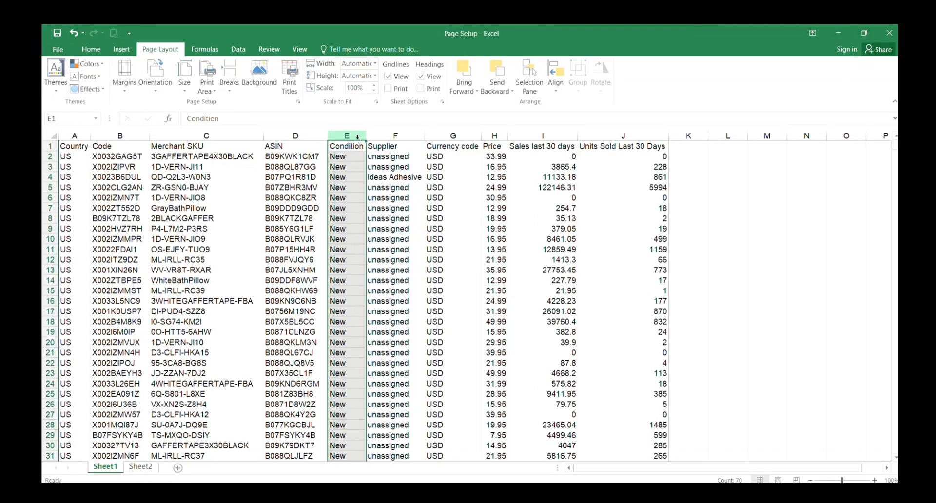
pyautogui.hotkey('ctrl', 'p')
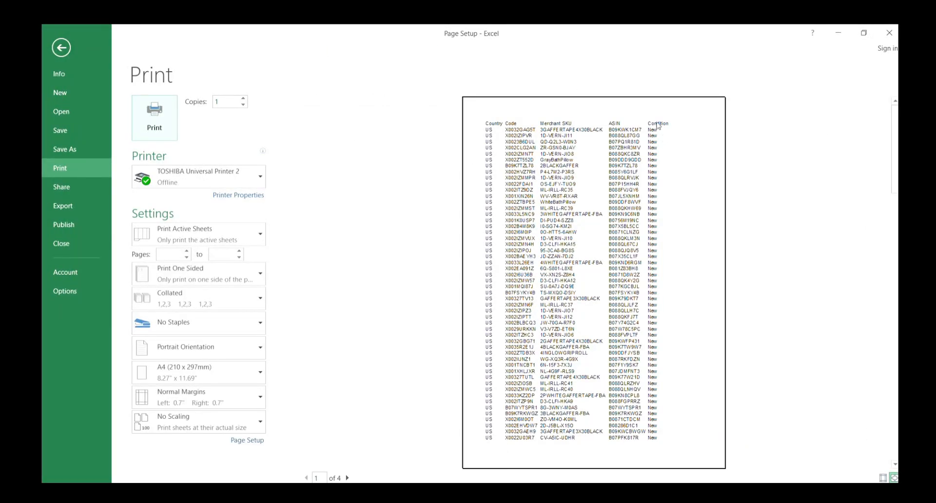
pyautogui.click(59, 49)
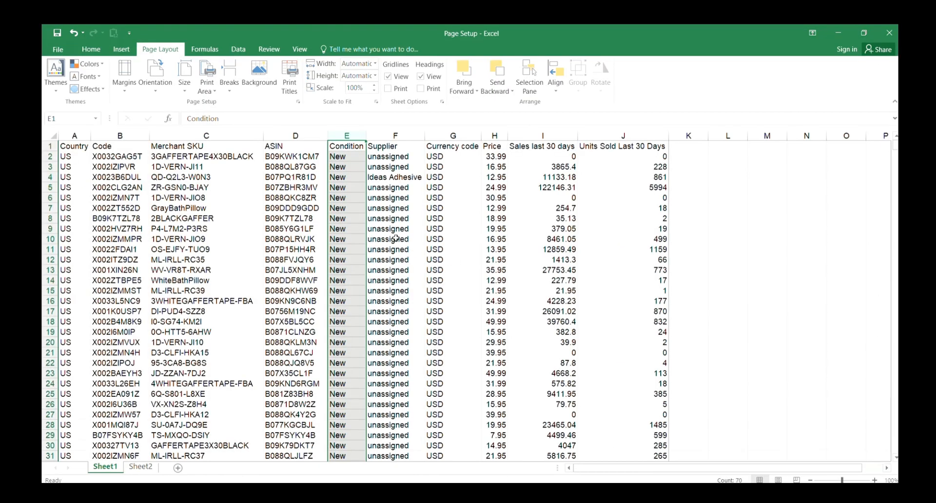
pyautogui.hotkey('ctrl', 'p')
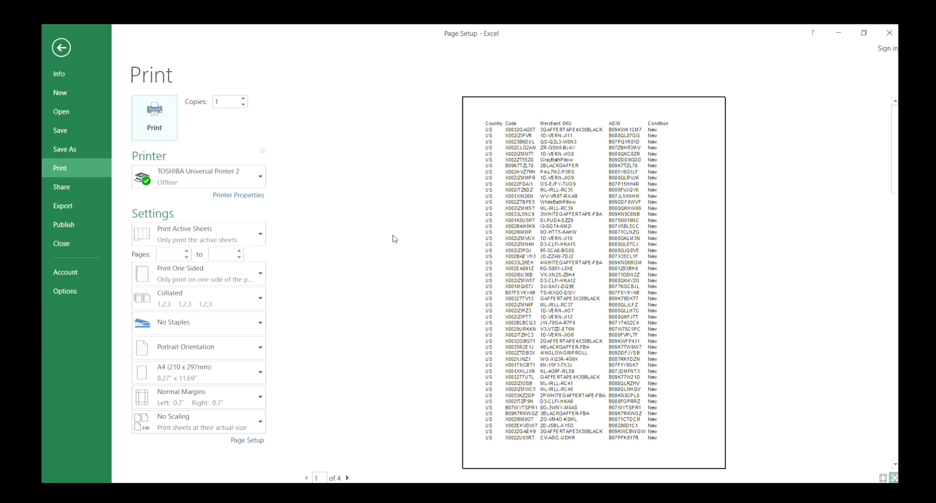
pyautogui.click(61, 48)
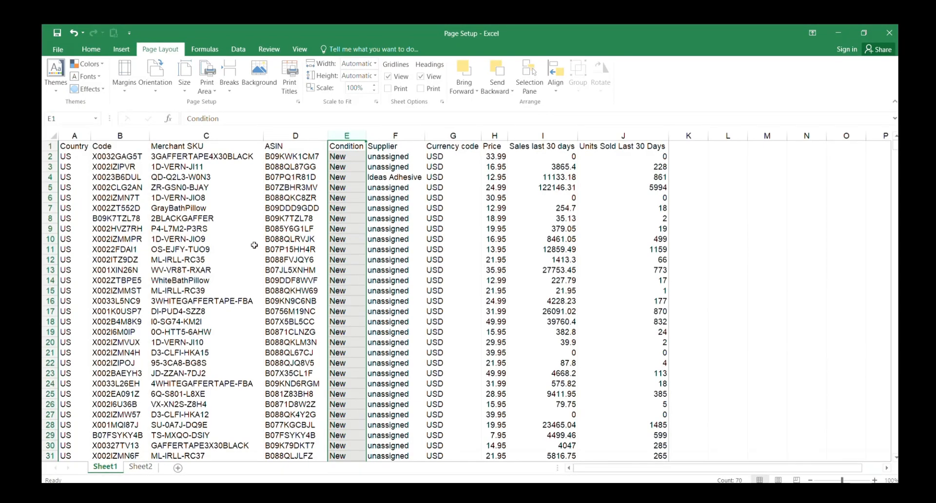
pyautogui.click(57, 49)
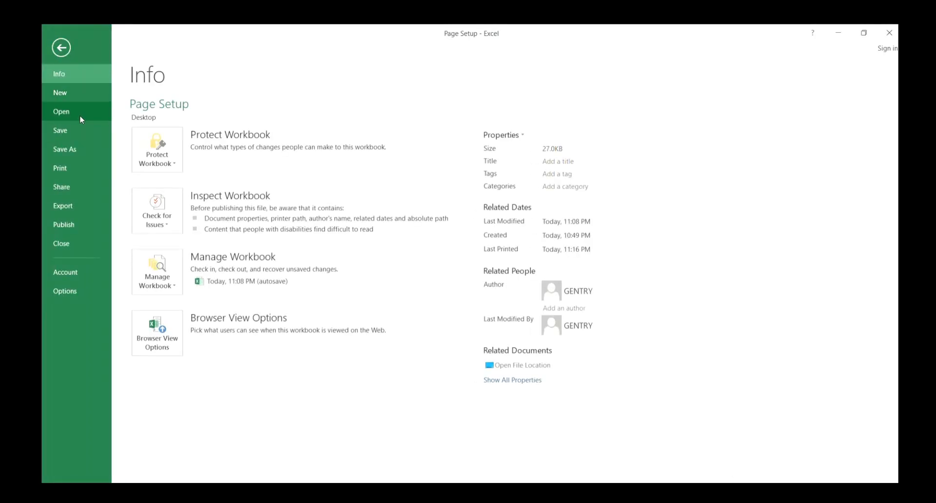
pyautogui.click(71, 167)
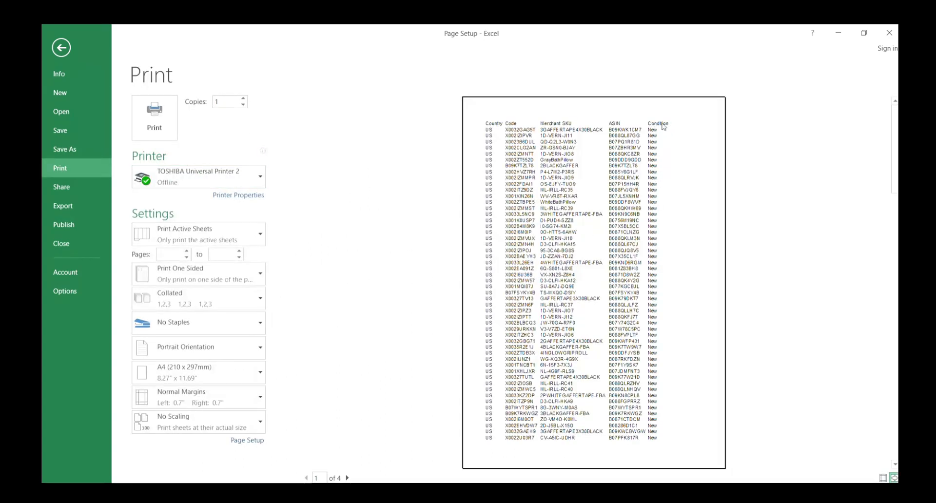
pyautogui.click(61, 47)
pyautogui.click(441, 198)
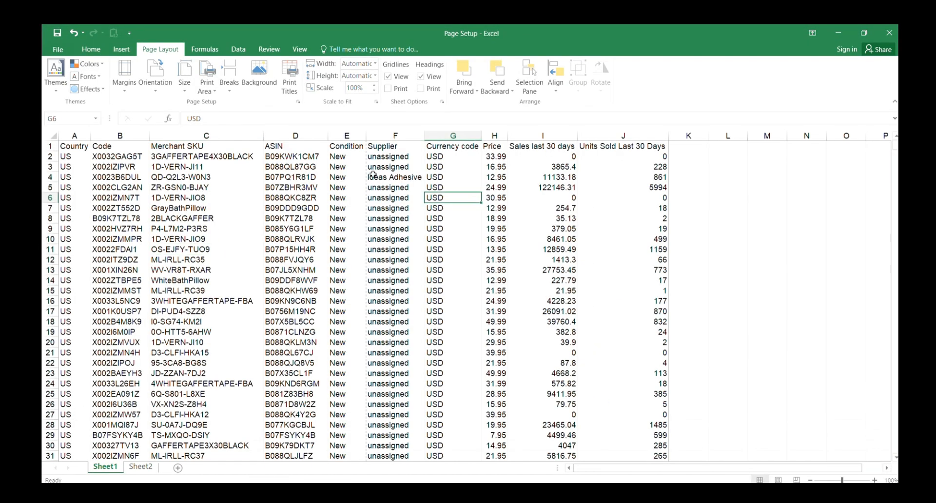
pyautogui.click(335, 155)
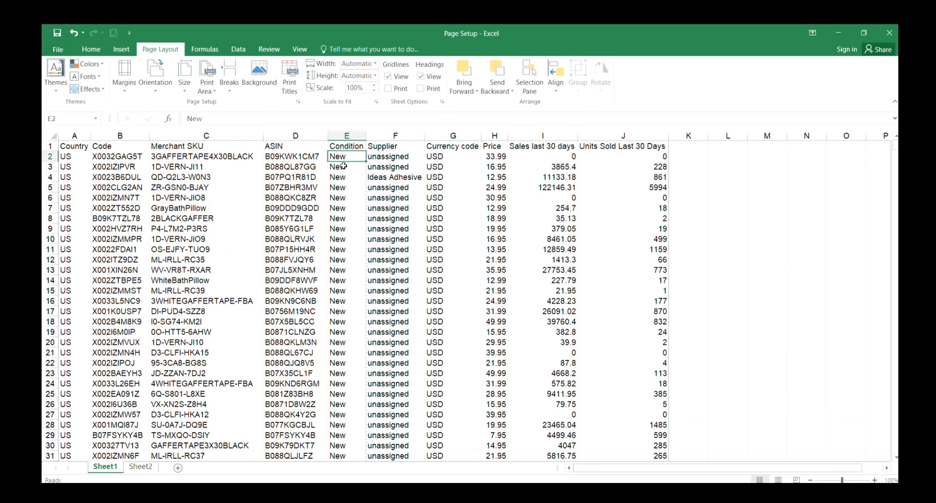
pyautogui.click(391, 247)
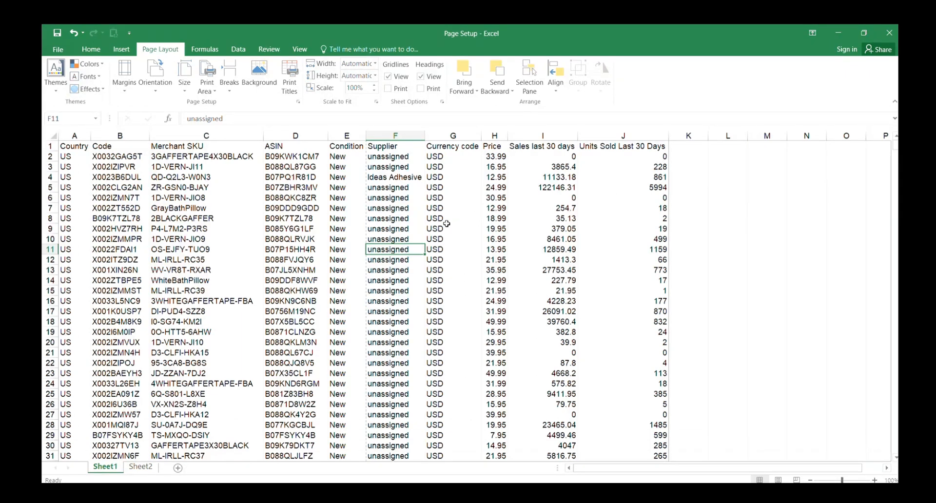
pyautogui.click(344, 178)
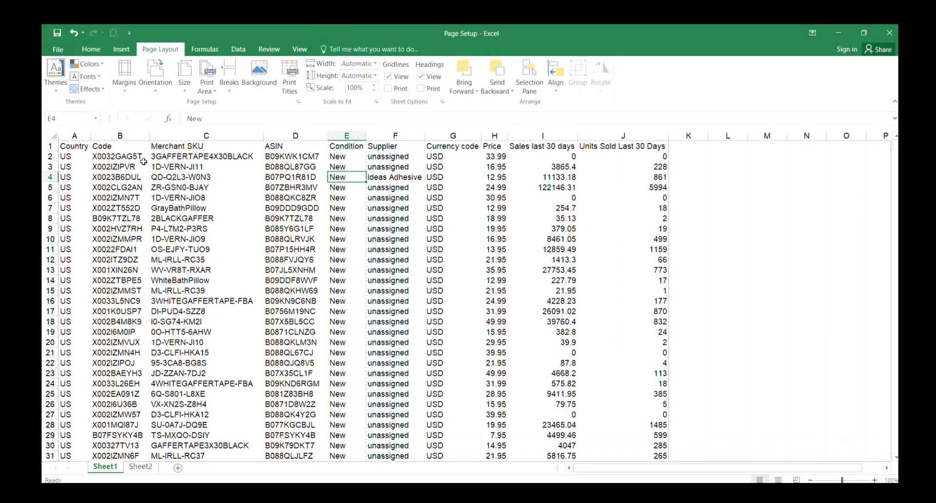
# - Make header row 1 taller and align the headings in A1:J1 vertically to the middle
pyautogui.moveTo(52, 152); pyautogui.dragTo(651, 157)
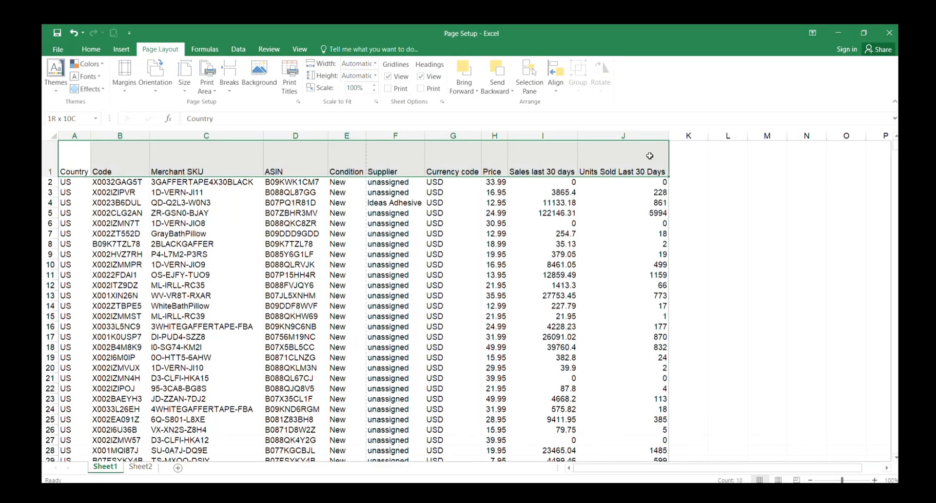
pyautogui.click(92, 50)
pyautogui.click(250, 69)
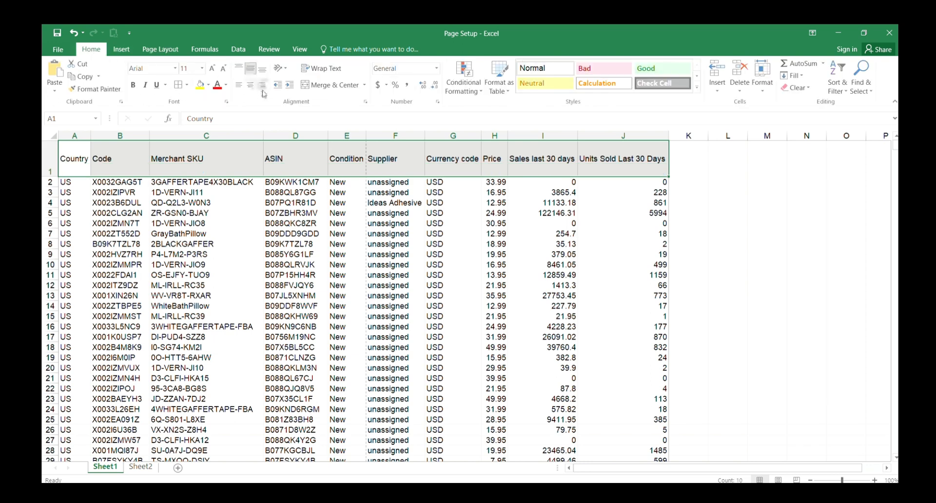
# - Wrap the "Sales last 30 days" heading and narrow column I so the heading breaks over two lines
pyautogui.click(551, 152)
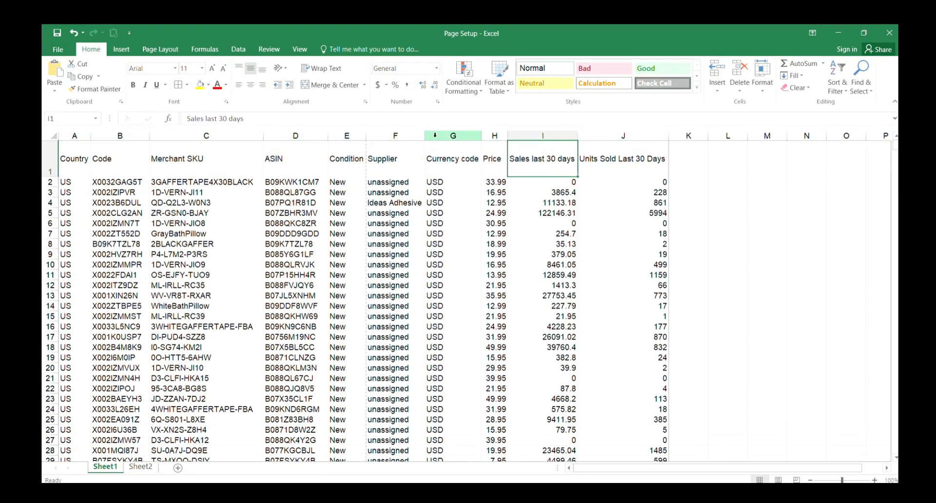
pyautogui.click(323, 73)
pyautogui.moveTo(578, 135); pyautogui.dragTo(554, 134)
# - Copy the "Sales last 30 days" heading's format to "Units Sold Last 30 Days" and narrow column J so it fits on two lines
pyautogui.click(624, 159)
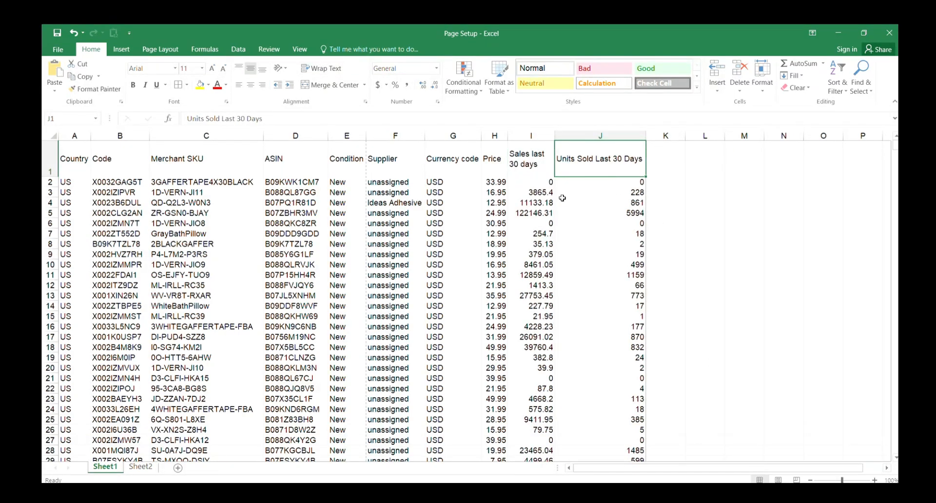
pyautogui.click(550, 174)
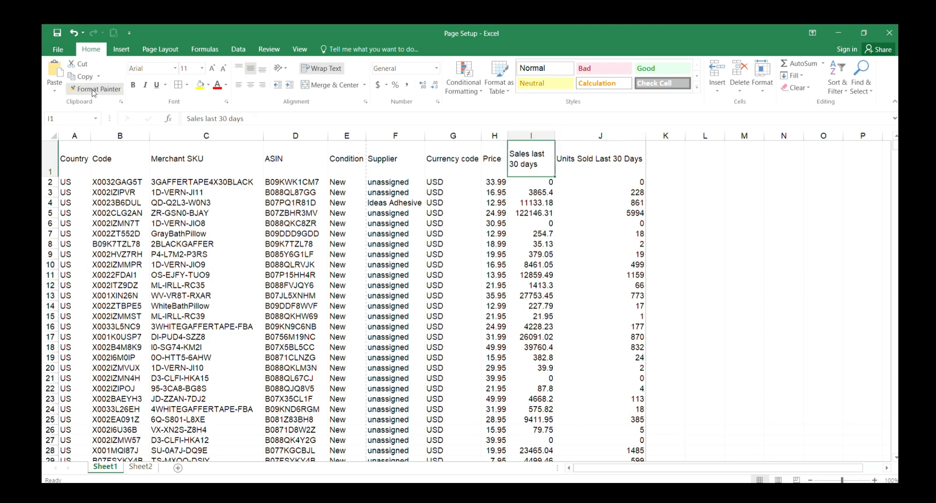
pyautogui.click(247, 67)
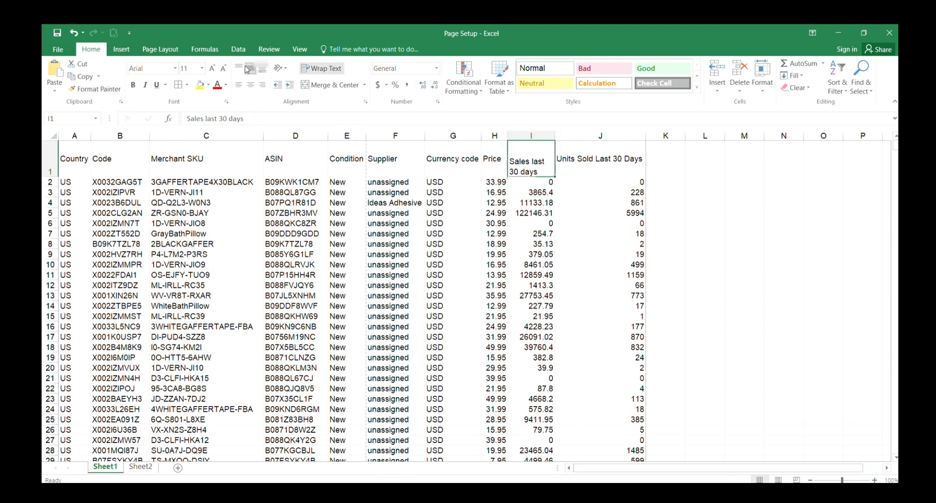
pyautogui.click(246, 67)
pyautogui.click(95, 89)
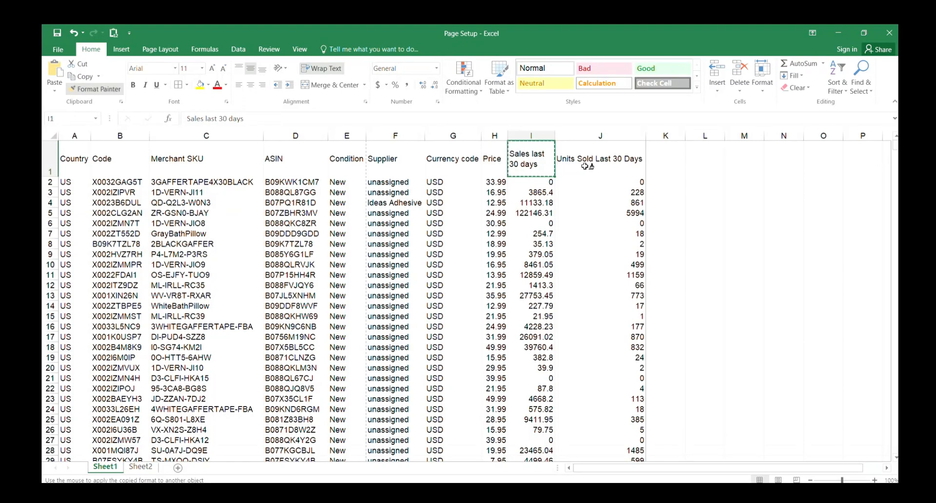
pyautogui.click(614, 173)
pyautogui.moveTo(645, 136); pyautogui.dragTo(607, 135)
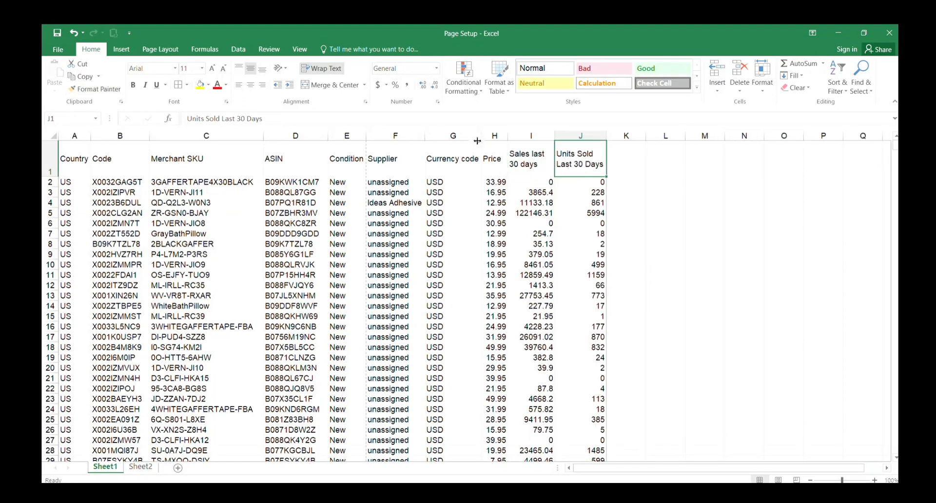
# - Apply the wrapped heading format to "Currency code", narrow column G to two heading lines, and slightly narrow column C
pyautogui.click(95, 88)
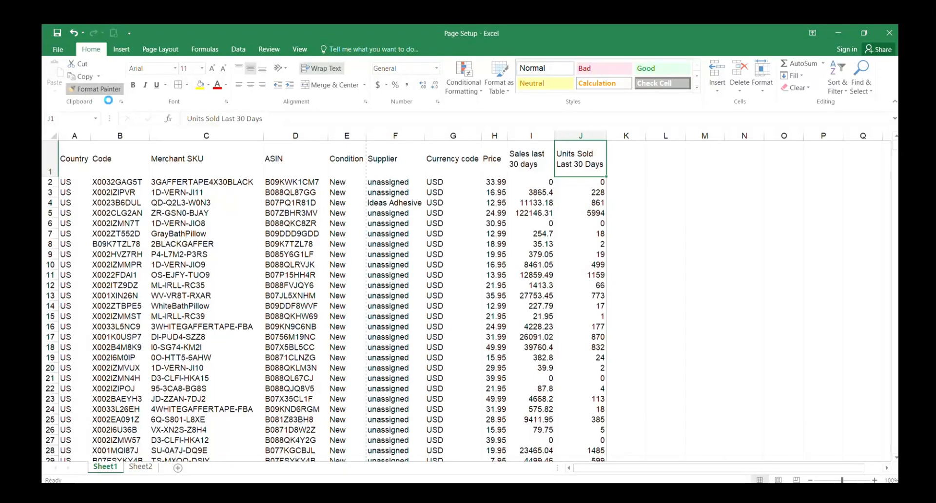
pyautogui.click(453, 161)
pyautogui.moveTo(479, 139); pyautogui.dragTo(461, 137)
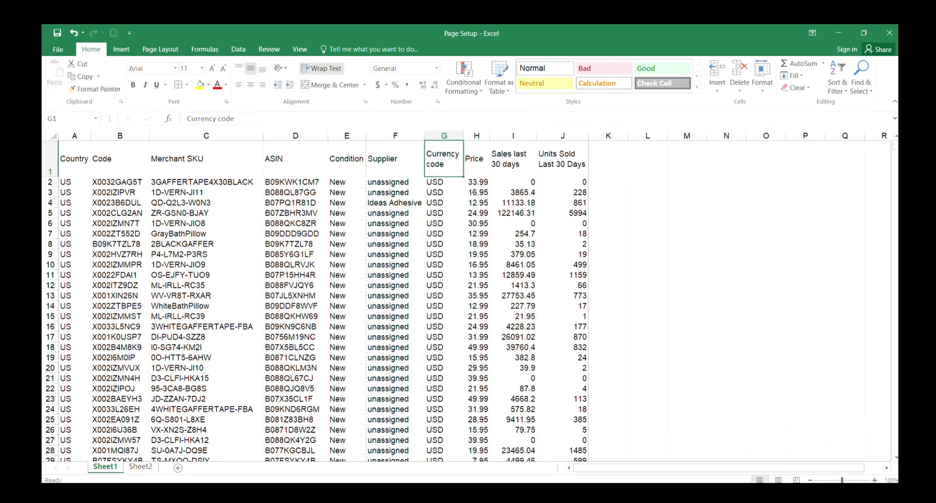
pyautogui.moveTo(264, 137); pyautogui.dragTo(261, 136)
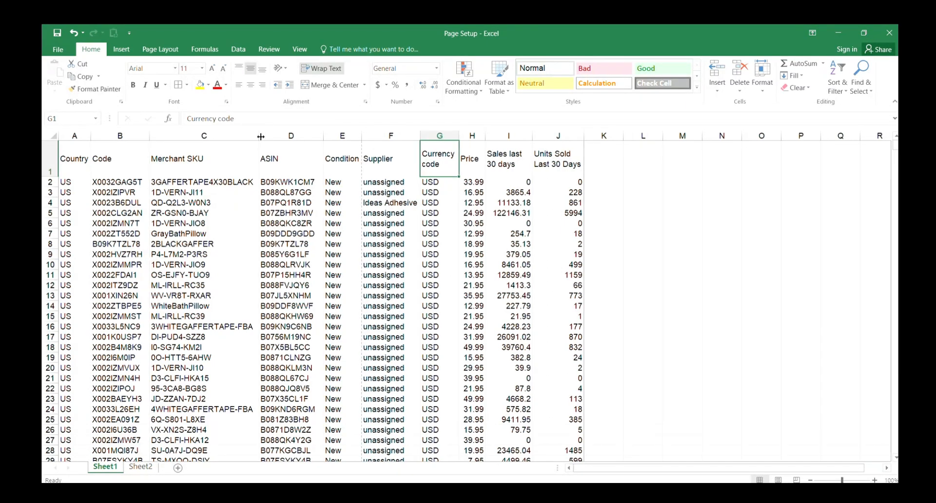
# - Set Sheet1's print scaling to 80% with a 0.45" left and 0" right margin, and check the print preview
pyautogui.click(341, 193)
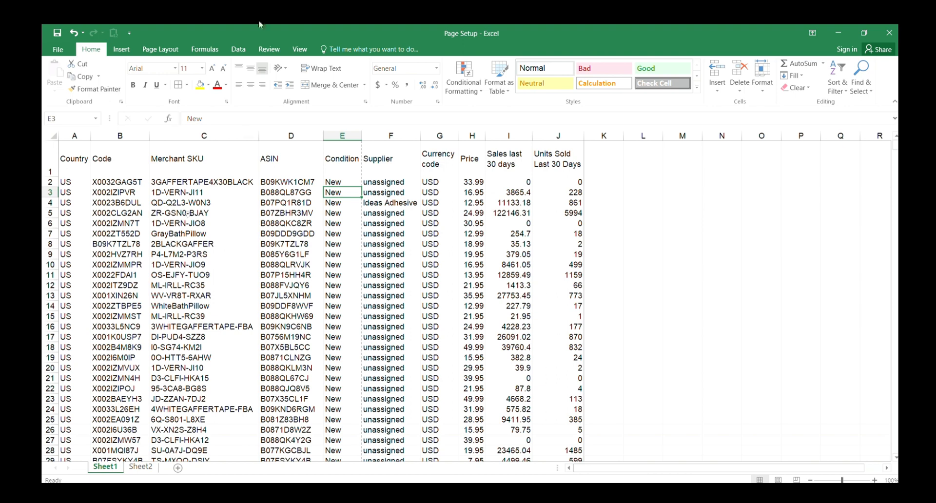
pyautogui.click(160, 49)
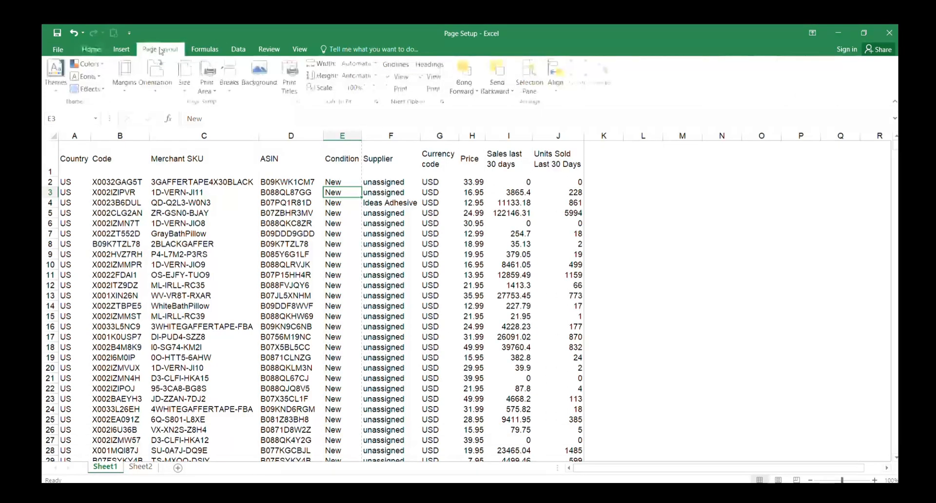
pyautogui.click(294, 102)
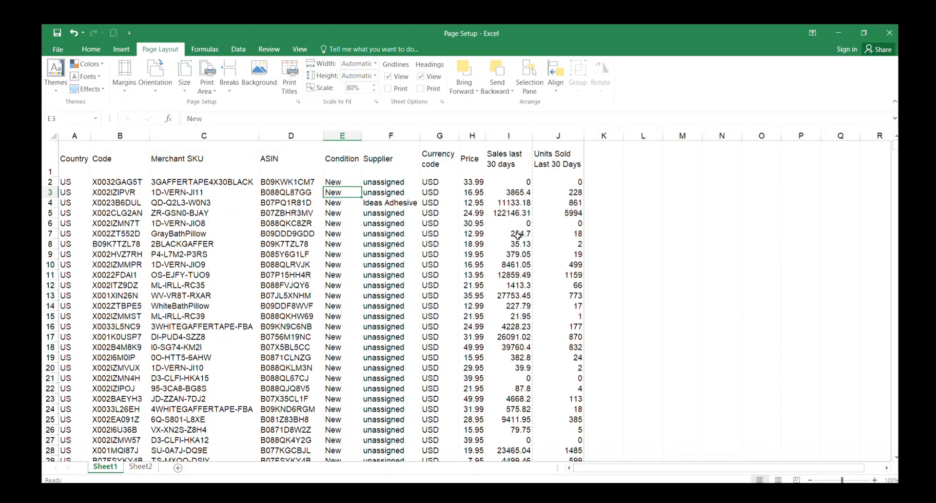
pyautogui.hotkey('ctrl', 'p')
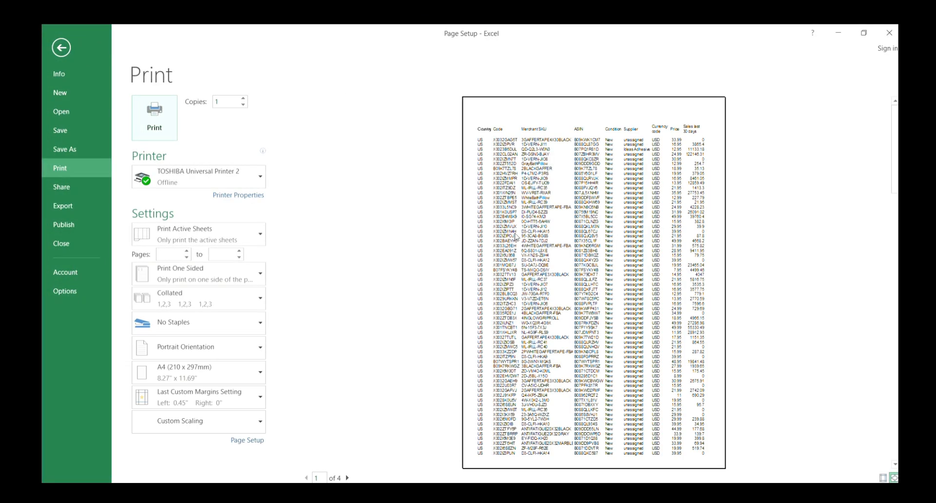
pyautogui.click(61, 47)
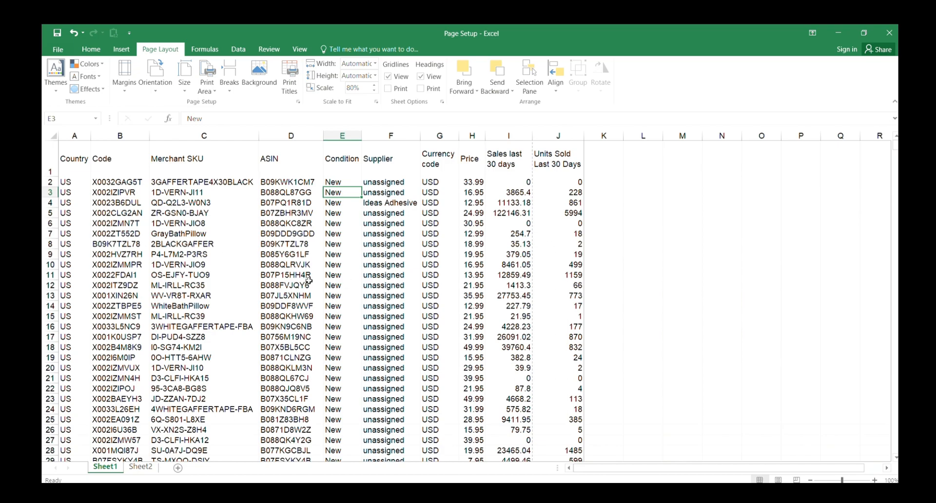
# - Narrow the Supplier column slightly and column J to three heading lines so all columns fit on one page, and check the print preview
pyautogui.scroll(-1, 309, 281)
pyautogui.scroll(1, 309, 281)
pyautogui.scroll(-3, 312, 283)
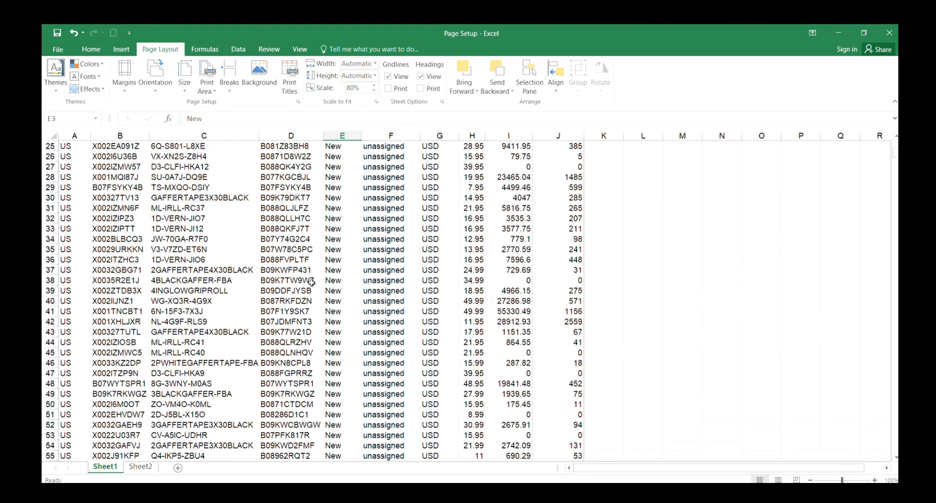
pyautogui.scroll(8, 311, 283)
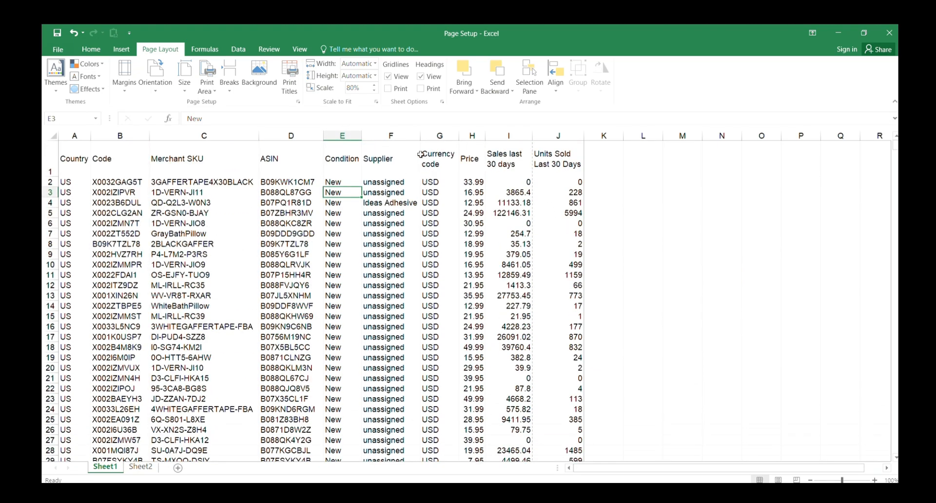
pyautogui.moveTo(420, 141); pyautogui.dragTo(449, 137)
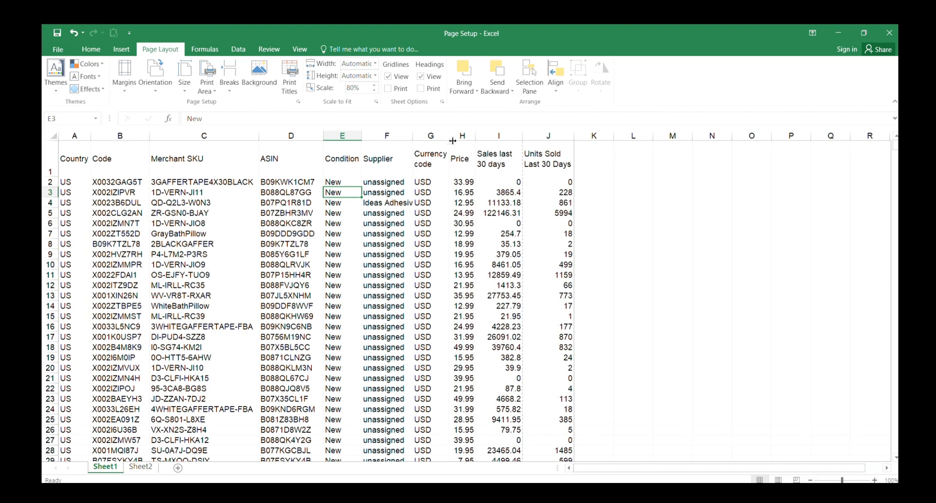
pyautogui.moveTo(574, 138); pyautogui.dragTo(559, 137)
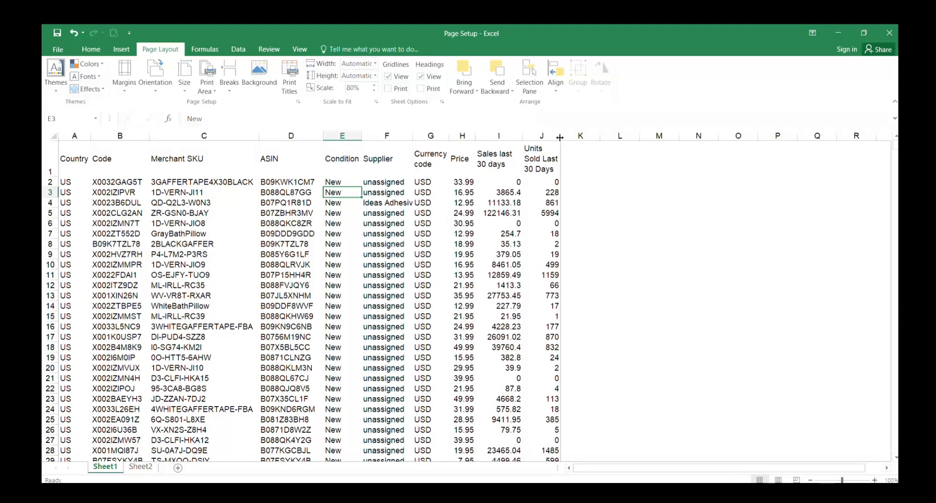
pyautogui.click(595, 246)
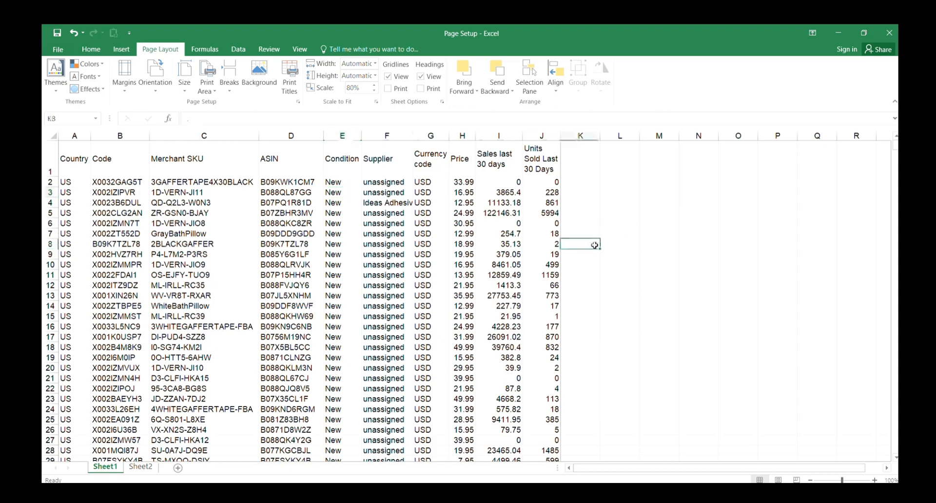
pyautogui.scroll(-5, 558, 298)
pyautogui.scroll(5, 557, 298)
pyautogui.hotkey('ctrl', 'p')
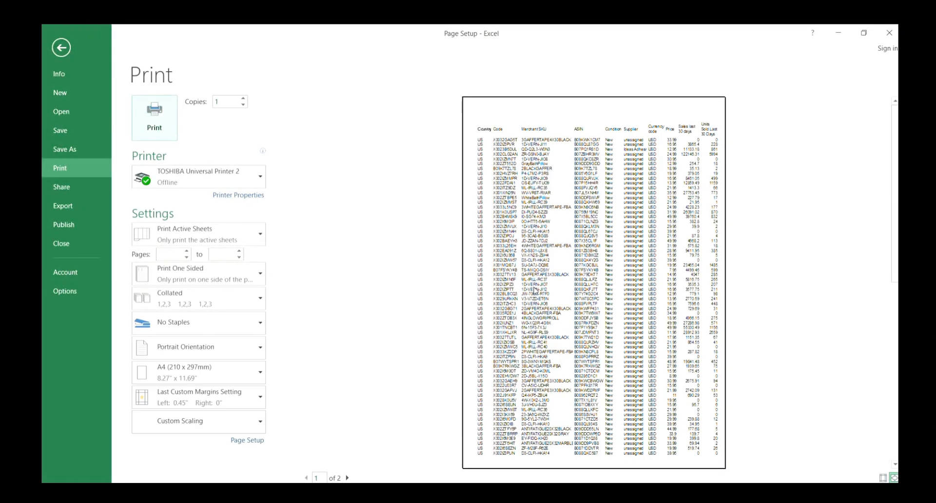
pyautogui.click(61, 47)
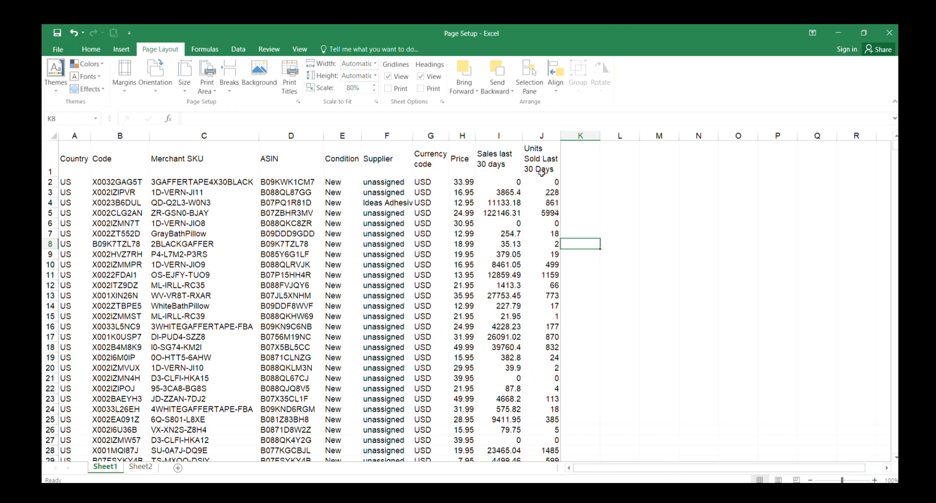
# - Reduce the height of header row 1 slightly and check the result in the print preview
pyautogui.moveTo(74, 152); pyautogui.dragTo(111, 149)
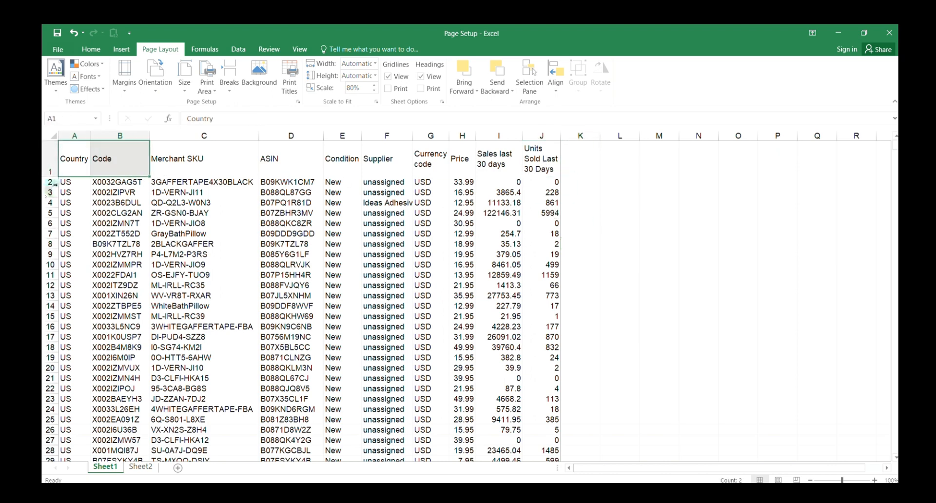
pyautogui.moveTo(50, 177); pyautogui.dragTo(50, 172)
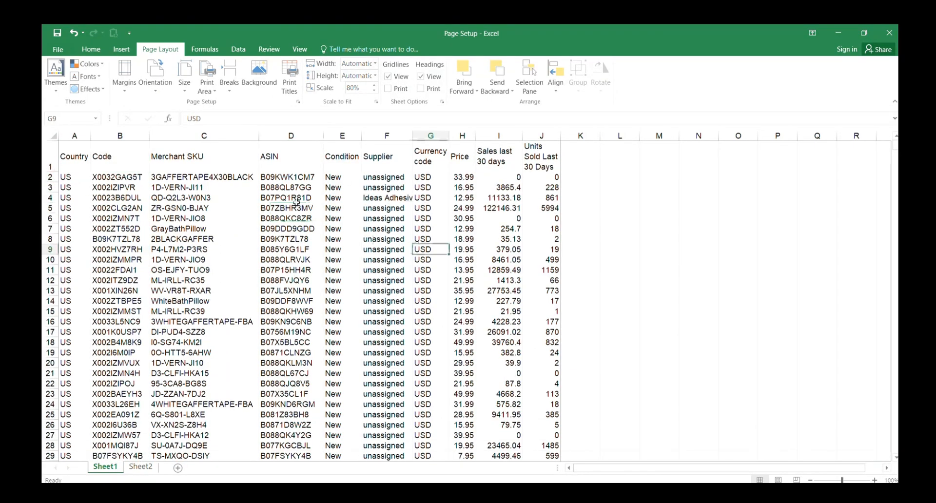
pyautogui.hotkey('ctrl', 'p')
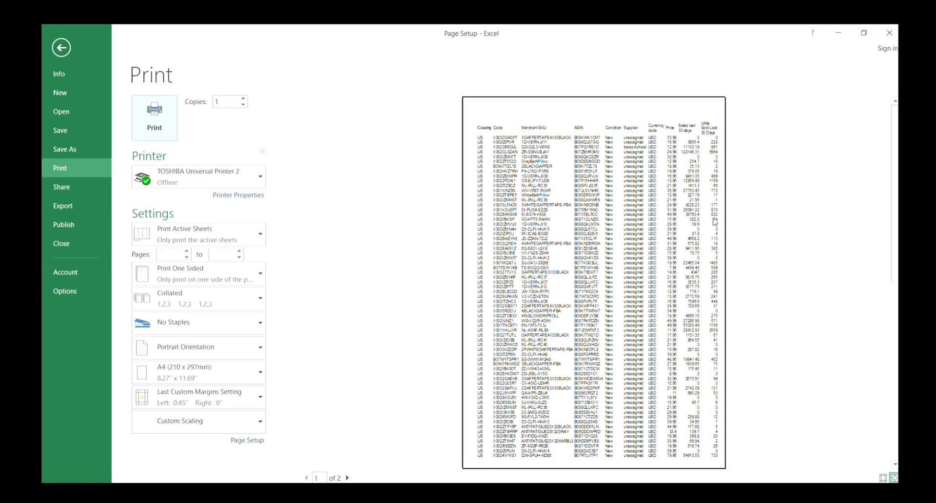
pyautogui.scroll(-2, 628, 239)
pyautogui.scroll(1, 624, 238)
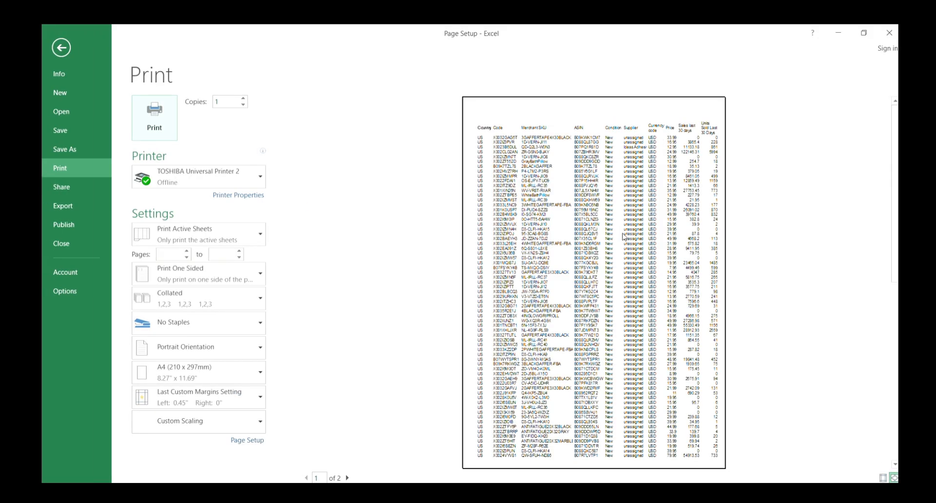
pyautogui.click(61, 47)
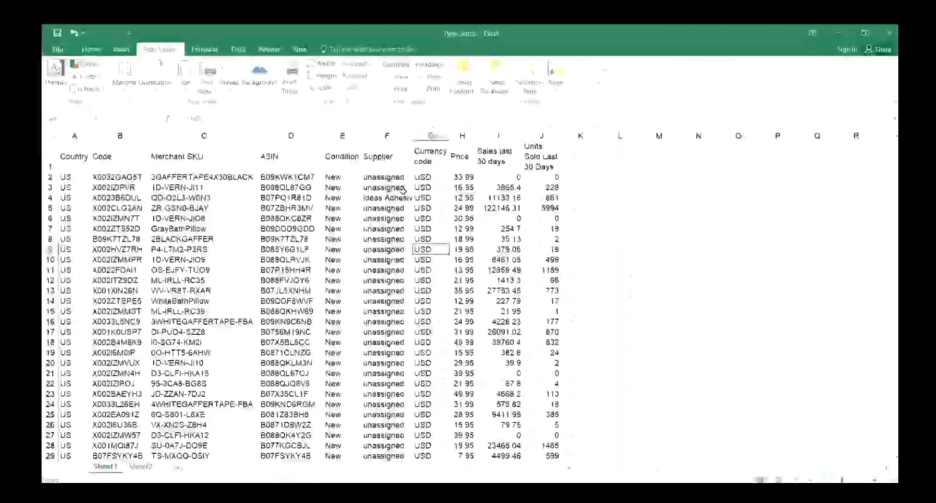
# - Make the headings in A1:J1 bold and check the second page of the print preview
pyautogui.moveTo(74, 156); pyautogui.dragTo(539, 156)
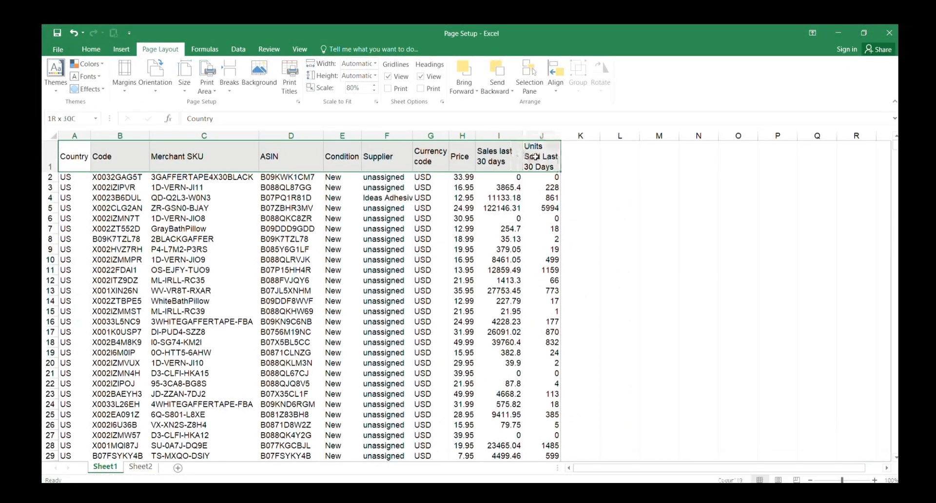
pyautogui.click(90, 48)
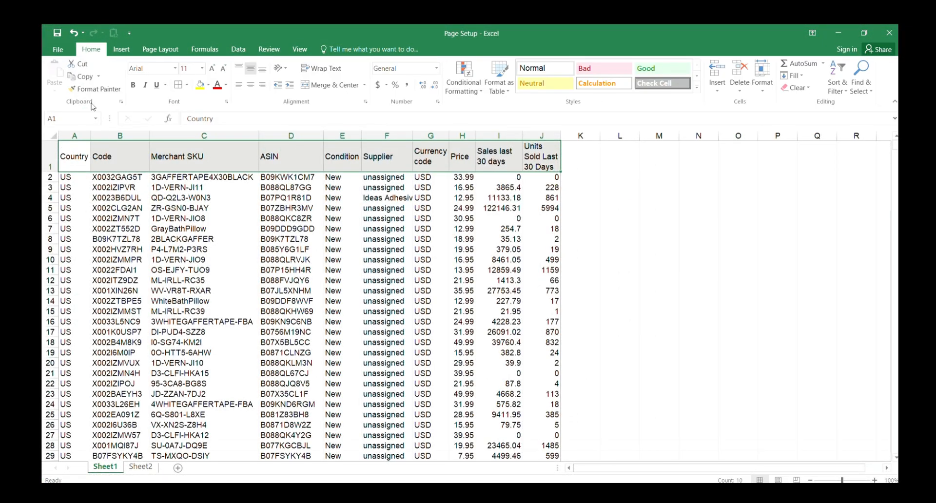
pyautogui.click(133, 86)
pyautogui.click(288, 239)
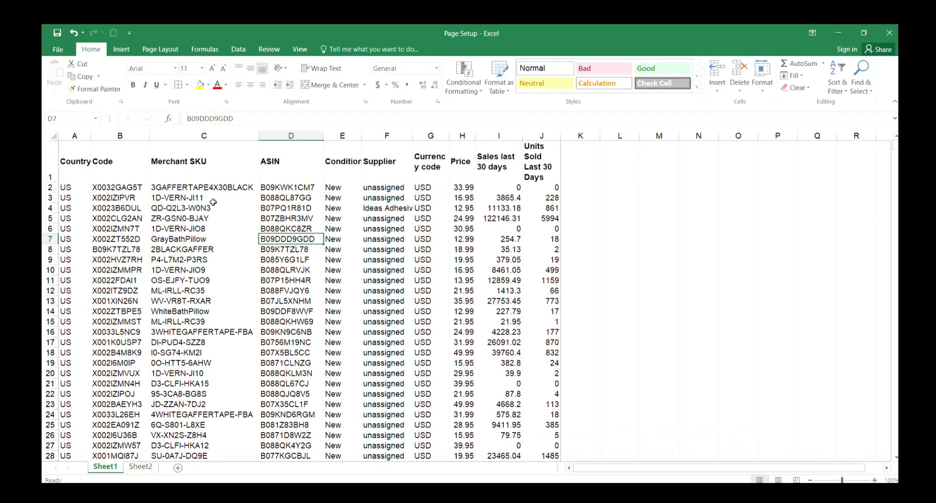
pyautogui.moveTo(68, 160); pyautogui.dragTo(535, 164)
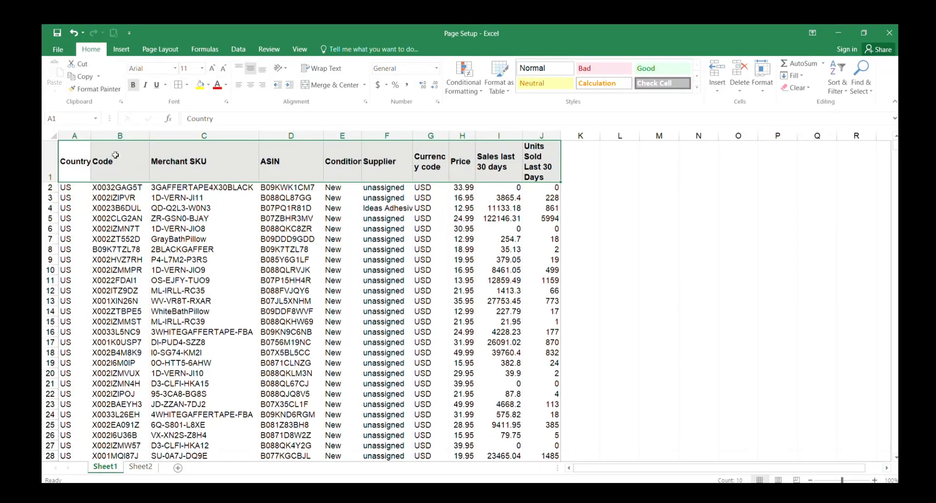
pyautogui.click(100, 166)
pyautogui.moveTo(72, 163); pyautogui.dragTo(571, 181)
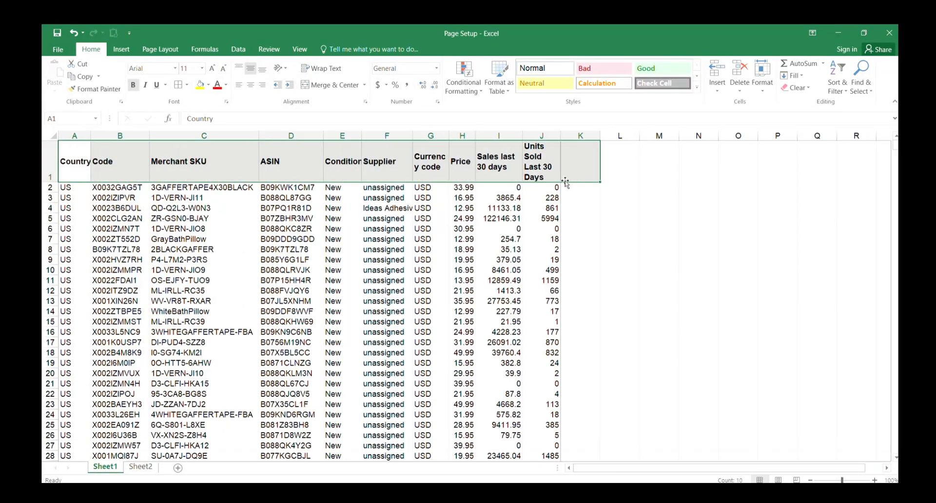
pyautogui.hotkey('ctrl', 'p')
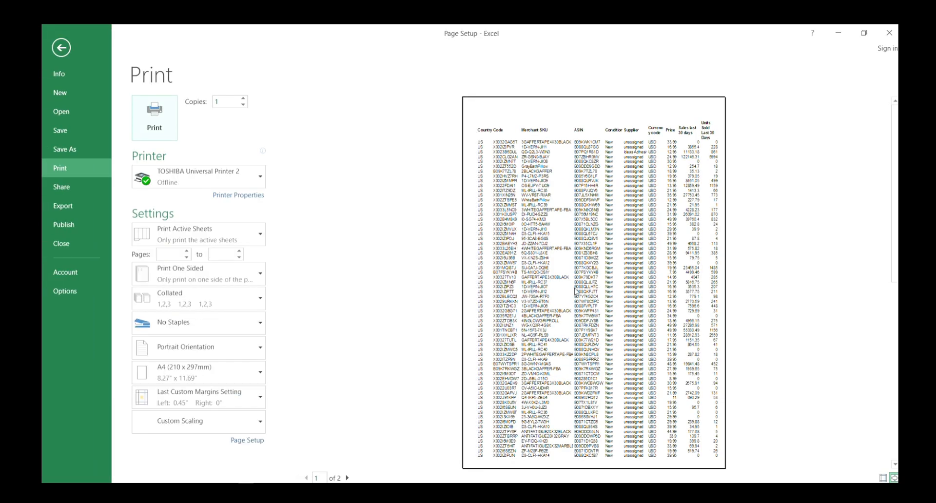
pyautogui.scroll(-1, 576, 291)
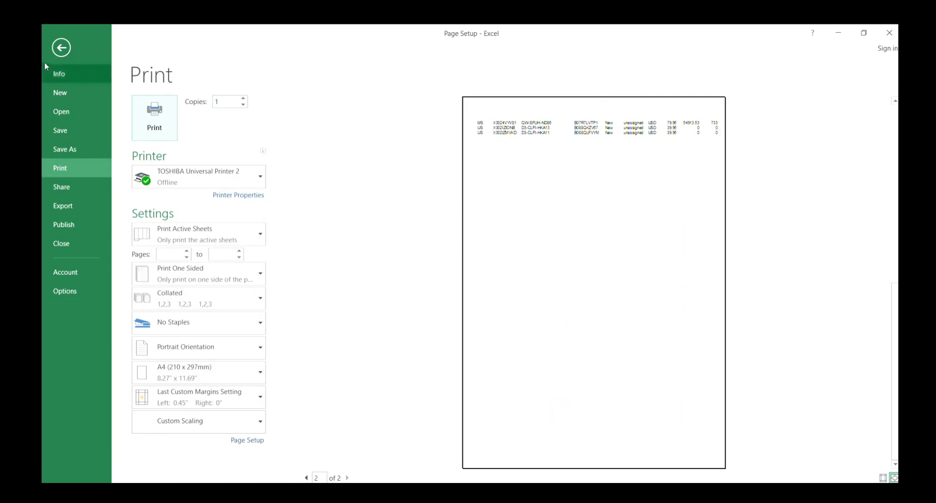
pyautogui.click(61, 47)
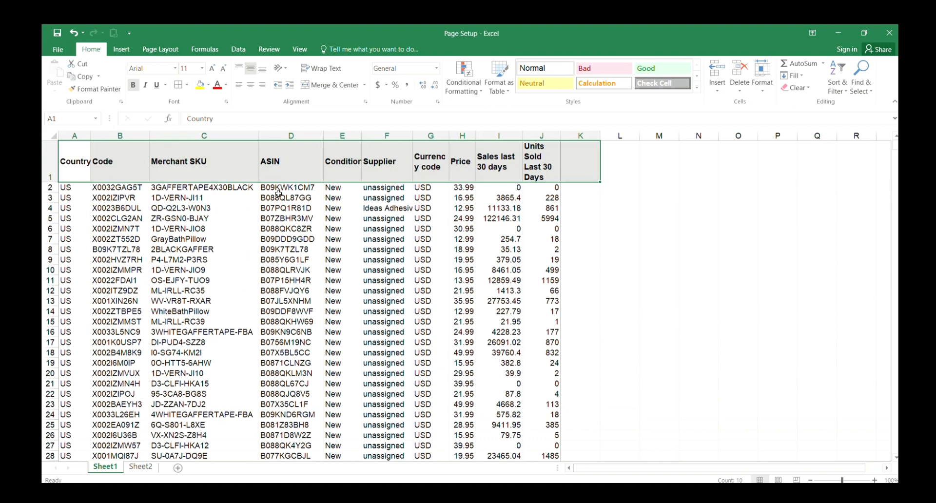
# - Set row 1 to repeat as a print title on every page and check both pages in the print preview
pyautogui.click(161, 48)
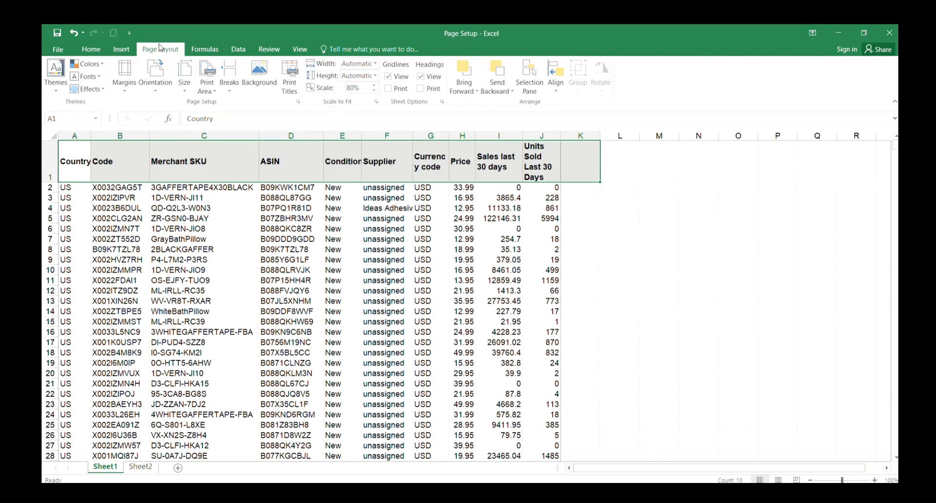
pyautogui.click(298, 101)
pyautogui.click(50, 164)
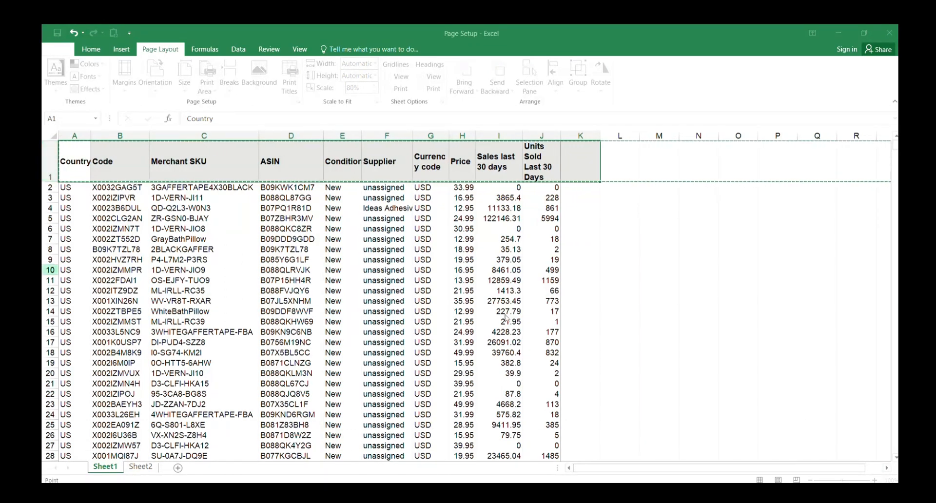
pyautogui.click(519, 374)
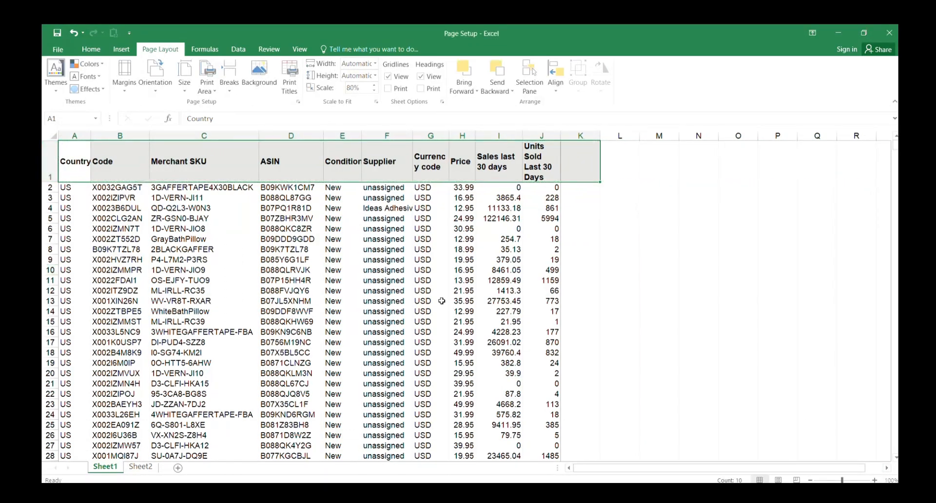
pyautogui.hotkey('ctrl', 'p')
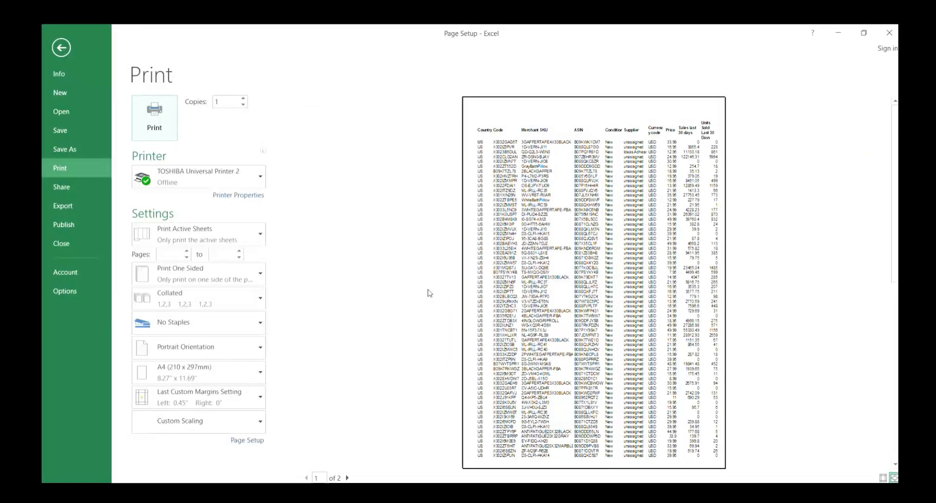
pyautogui.scroll(-1, 655, 289)
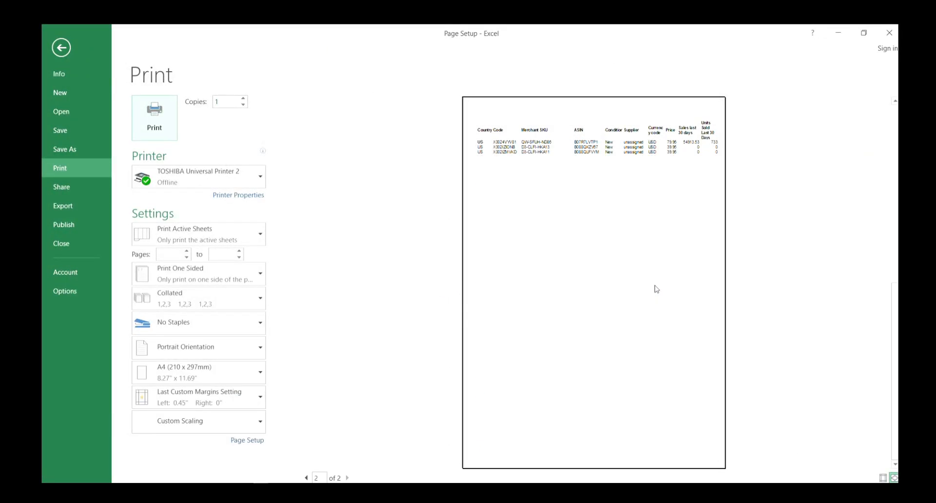
pyautogui.scroll(1, 656, 289)
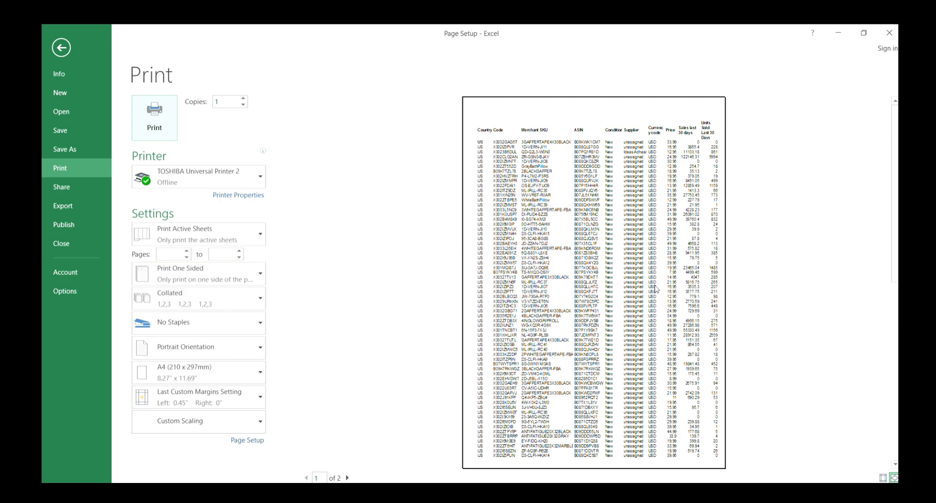
pyautogui.click(60, 47)
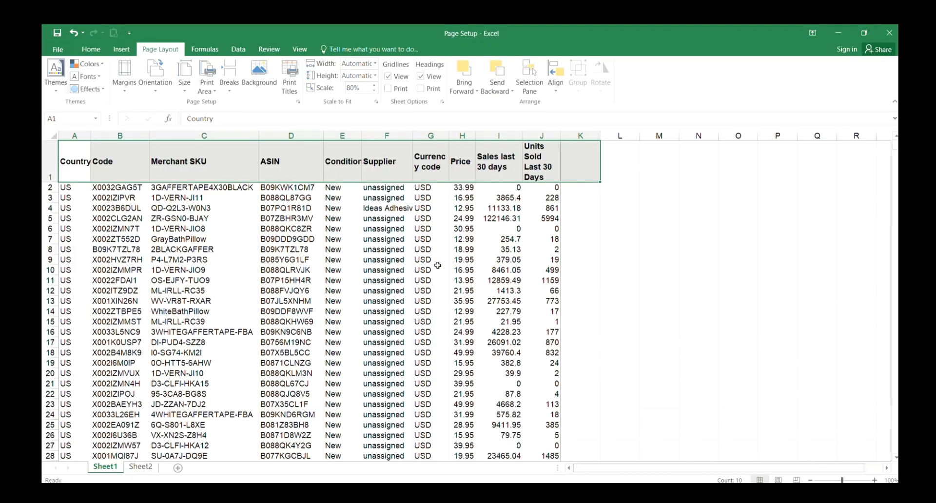
# - Go through the Print Area, Page Layout and Margins items of the checklist on Sheet2
pyautogui.click(205, 207)
pyautogui.click(141, 466)
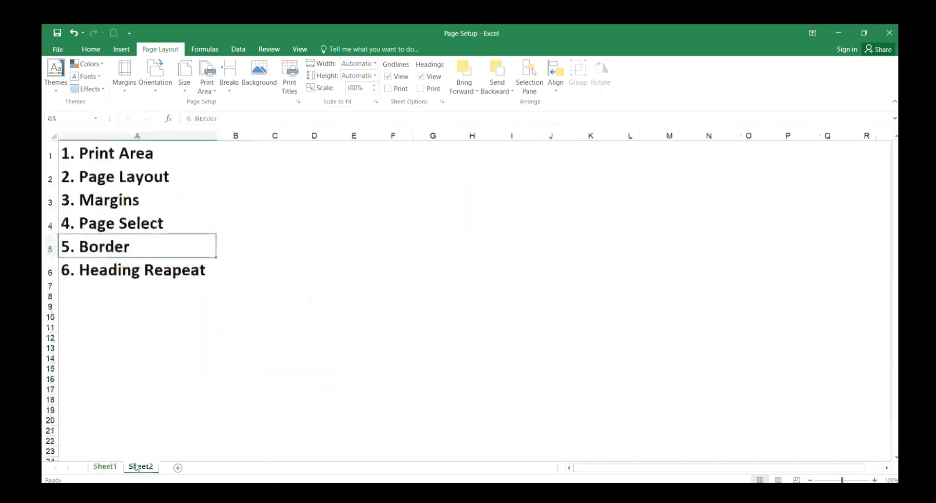
pyautogui.click(146, 160)
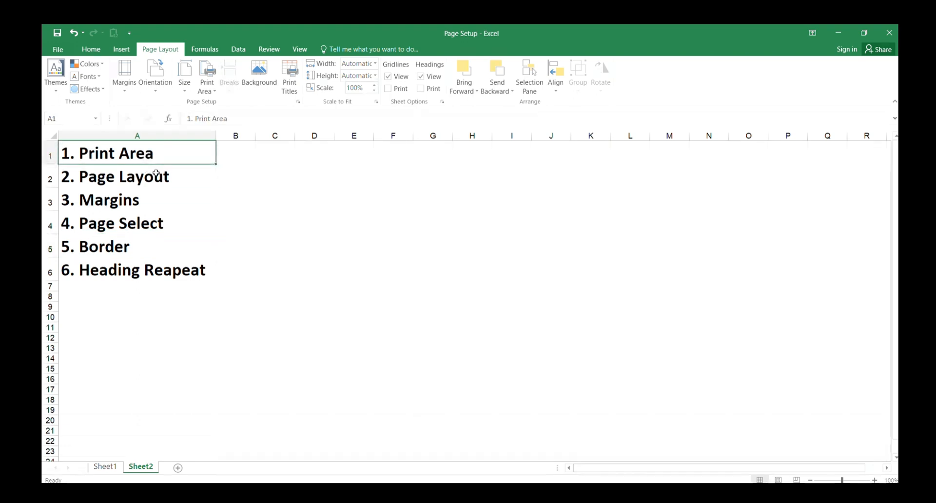
pyautogui.click(138, 182)
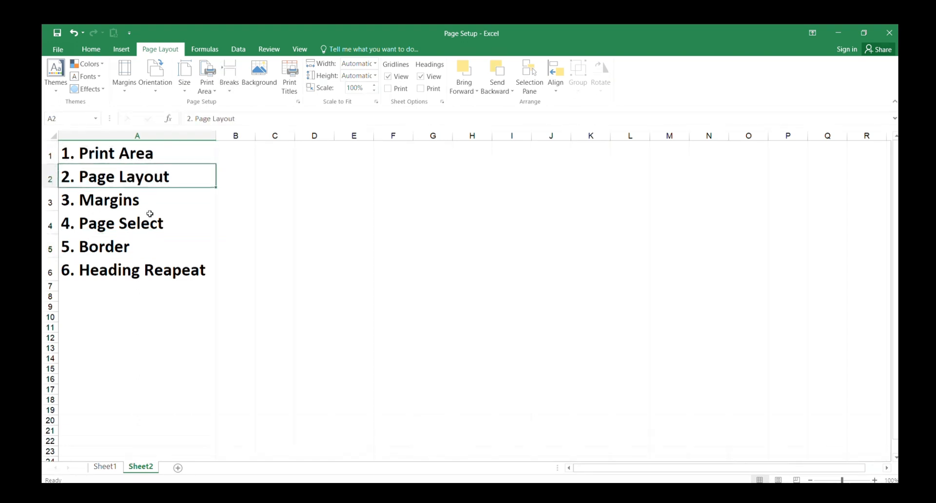
pyautogui.click(121, 200)
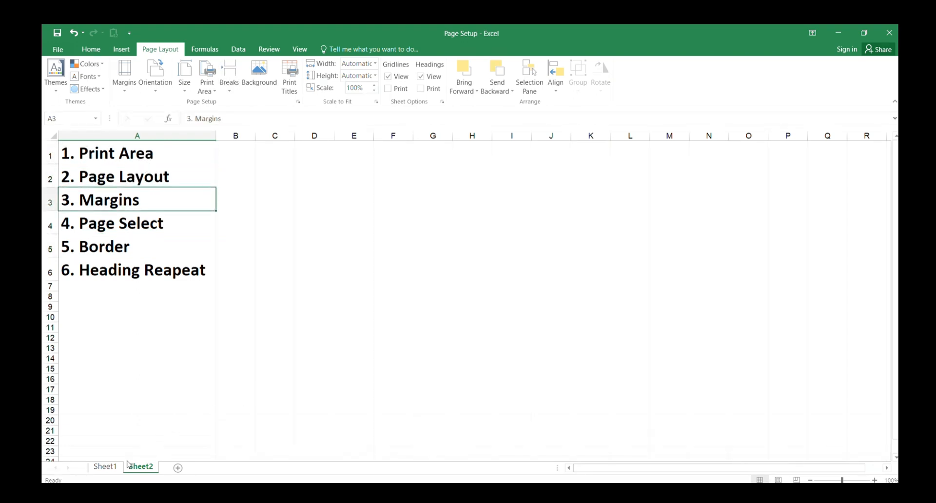
# - Review the Page Setup options for Sheet1 and select the Page Select item in the Sheet2 checklist
pyautogui.click(104, 466)
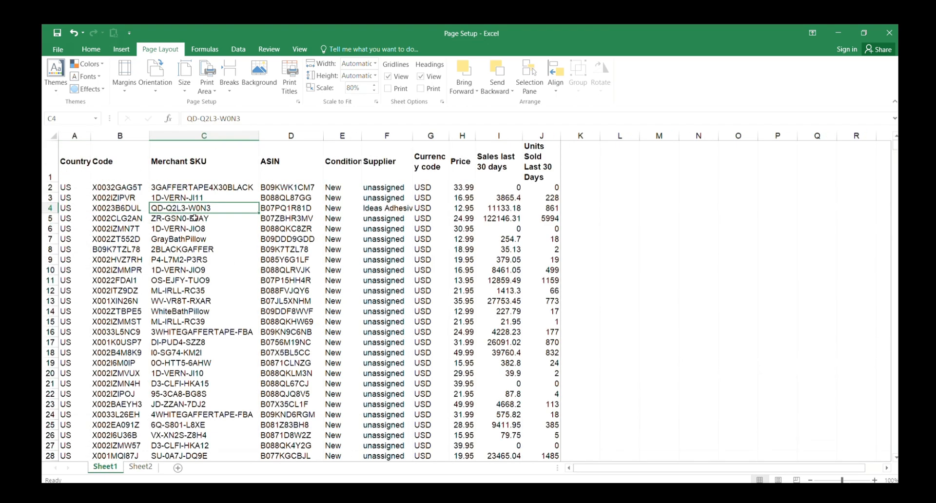
pyautogui.click(298, 101)
pyautogui.click(141, 467)
pyautogui.click(153, 226)
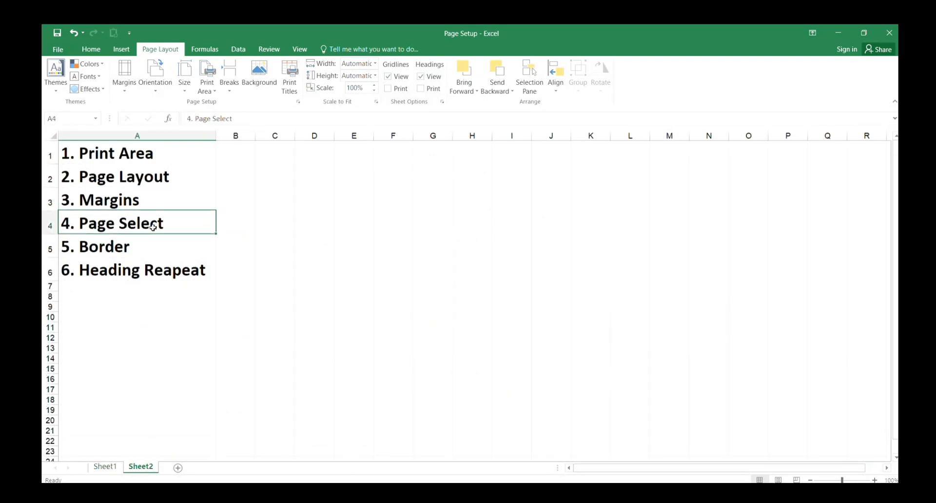
# - Review Sheet1's Page Setup options for Page Select and move on to the Border item in the Sheet2 checklist
pyautogui.click(105, 467)
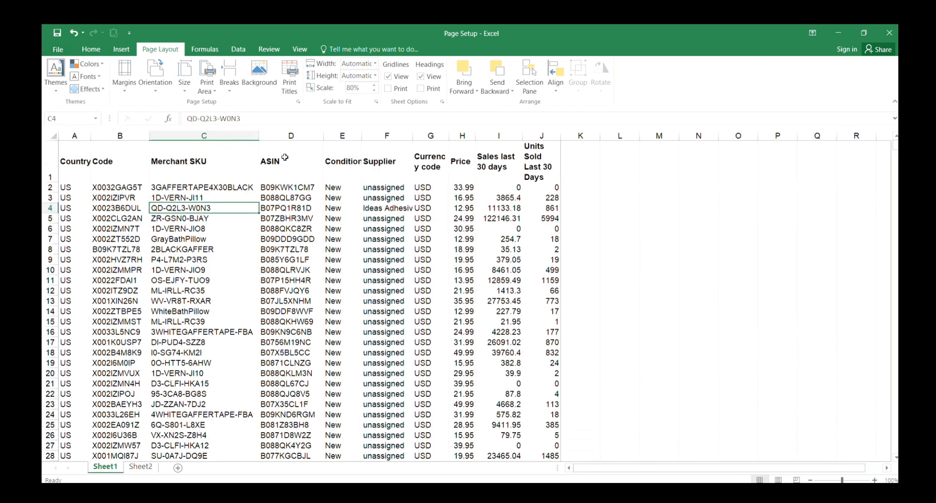
pyautogui.click(298, 101)
pyautogui.click(140, 466)
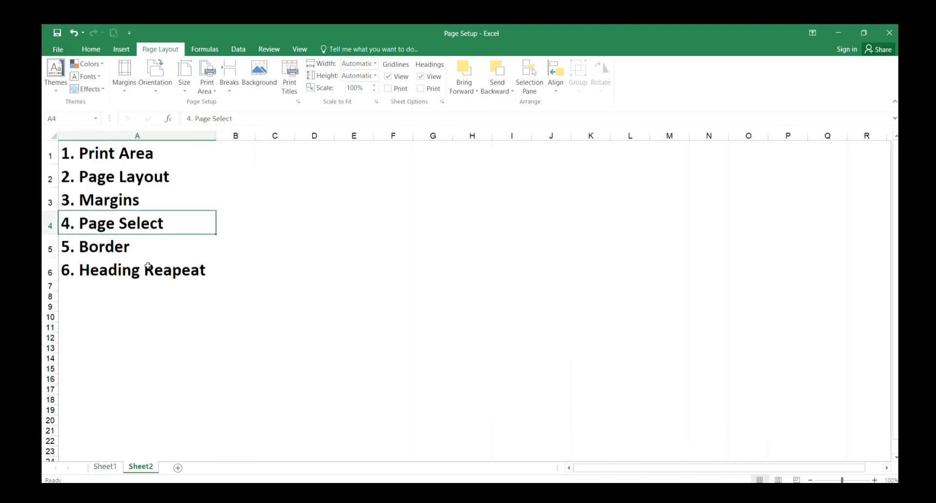
pyautogui.click(129, 245)
# - Apply solid borders to all cells of the Sheet1 table A1:J70 and look over the bordered rows
pyautogui.click(105, 467)
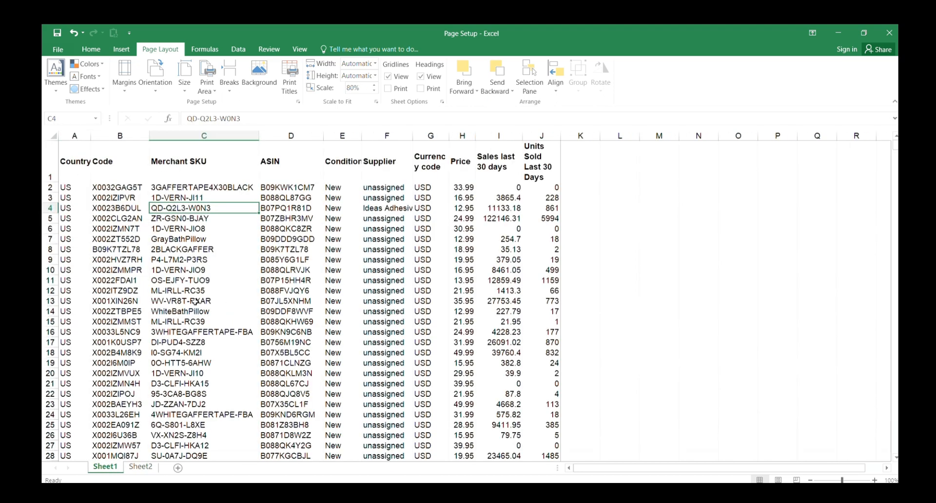
pyautogui.click(166, 238)
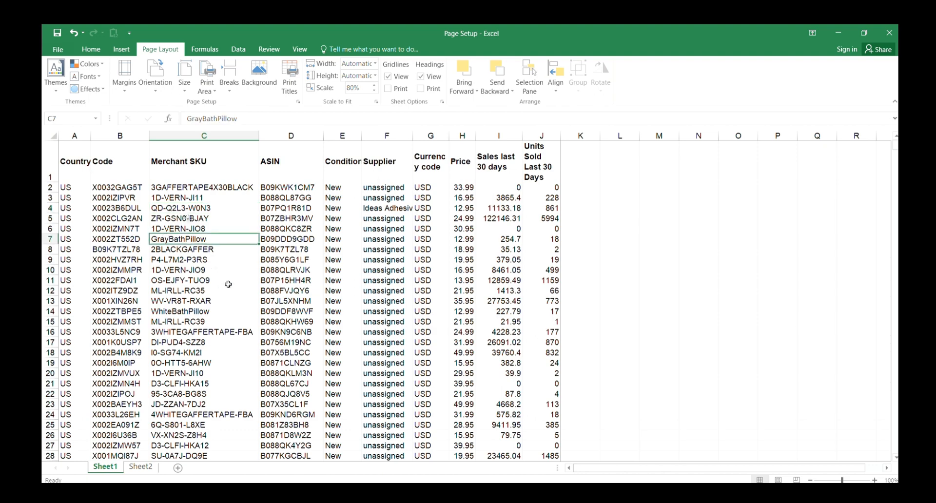
pyautogui.scroll(-19, 252, 303)
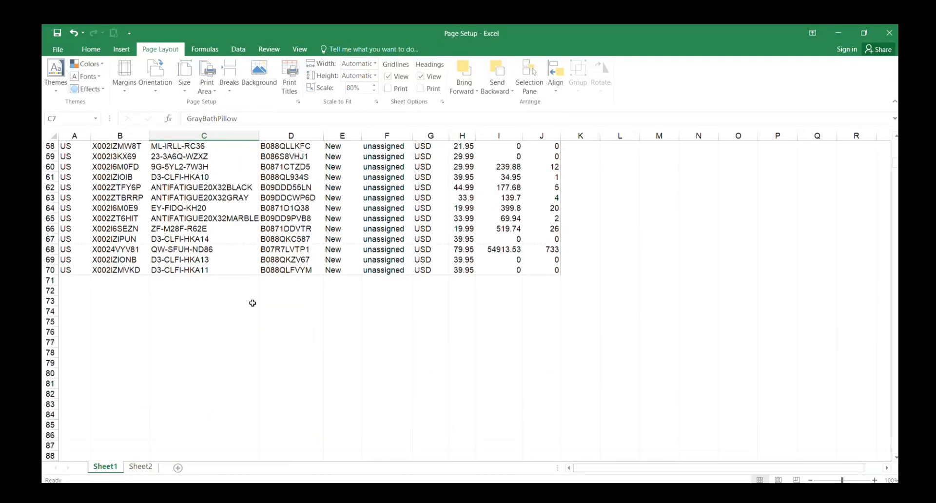
pyautogui.scroll(19, 252, 303)
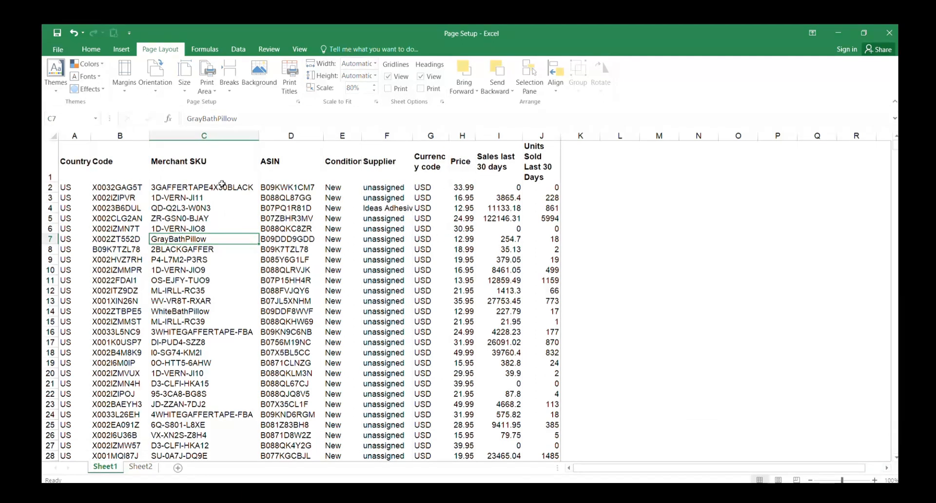
pyautogui.moveTo(81, 163); pyautogui.dragTo(535, 209)
pyautogui.scroll(20, 486, 227)
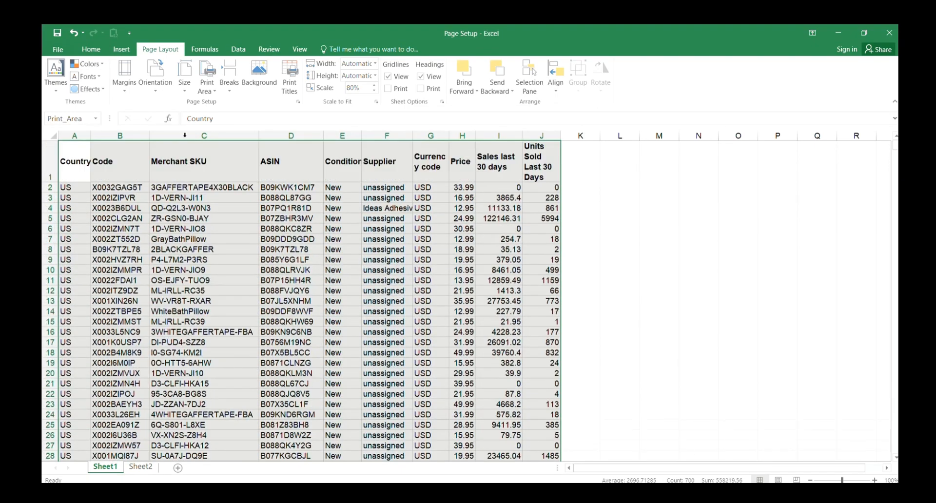
pyautogui.click(90, 49)
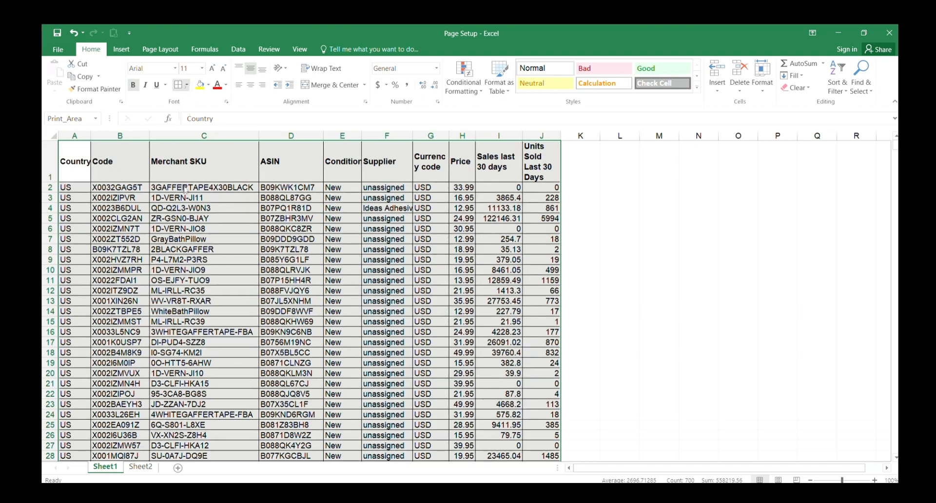
pyautogui.click(434, 289)
pyautogui.scroll(-18, 434, 288)
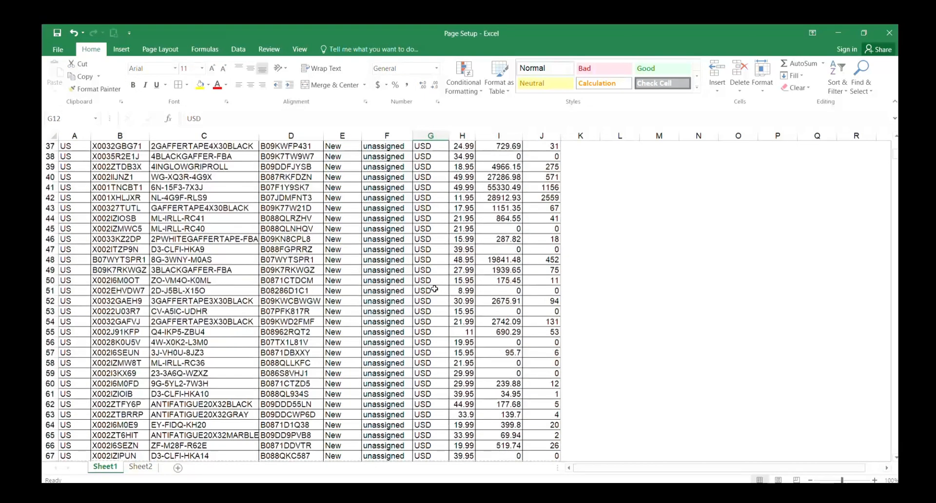
pyautogui.scroll(7, 435, 289)
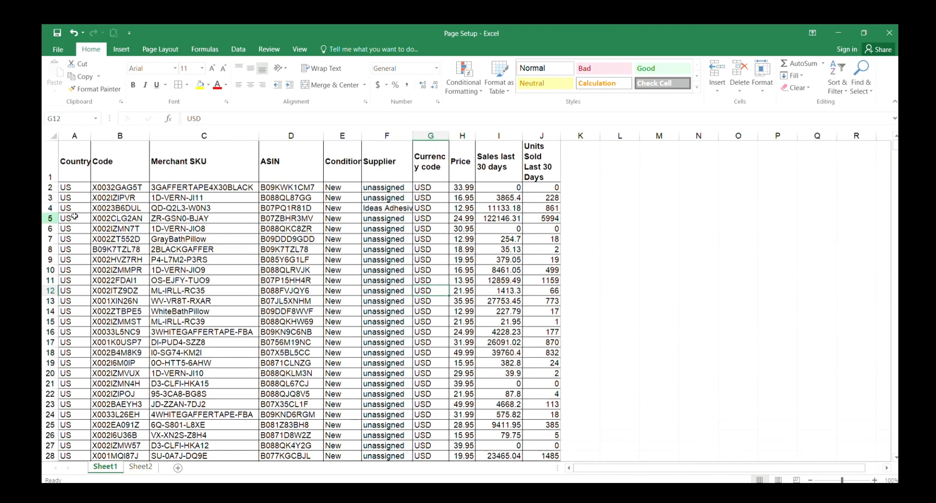
# - Change the outline and inside borders of the table A1:J70 to a thin dashed line style
pyautogui.click(113, 199)
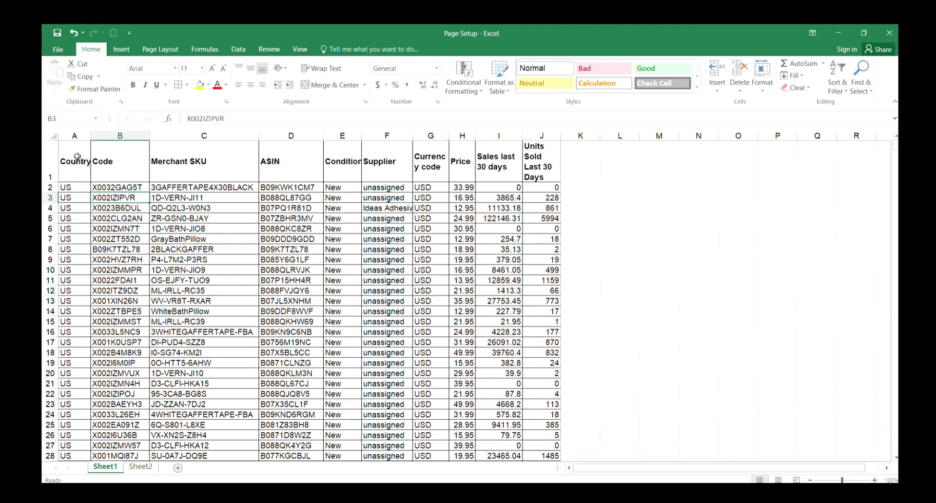
pyautogui.moveTo(78, 159); pyautogui.dragTo(537, 282)
pyautogui.scroll(-20, 537, 293)
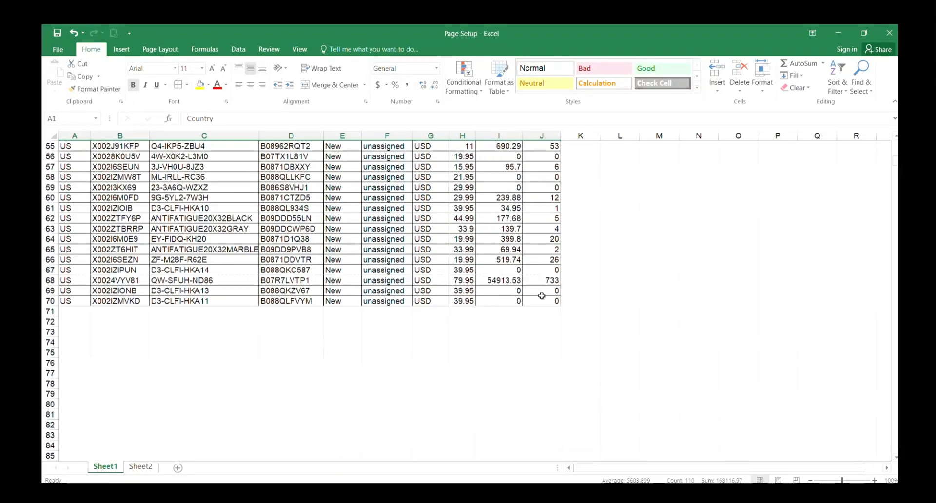
pyautogui.keyDown('shift'); pyautogui.click(539, 207); pyautogui.keyUp('shift')
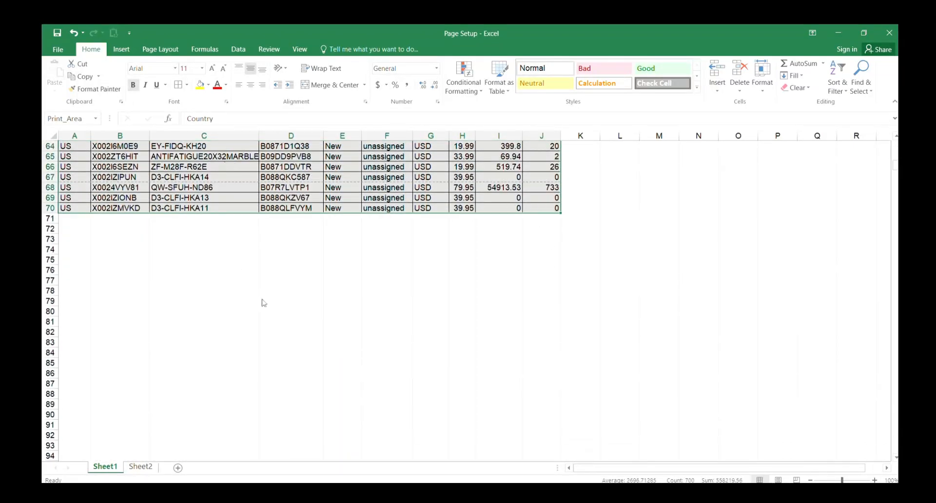
pyautogui.scroll(20, 254, 352)
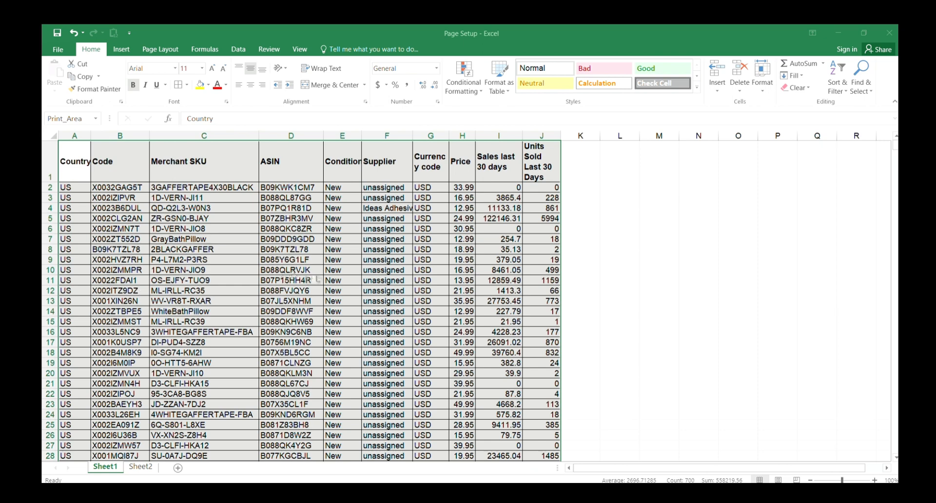
pyautogui.click(329, 469)
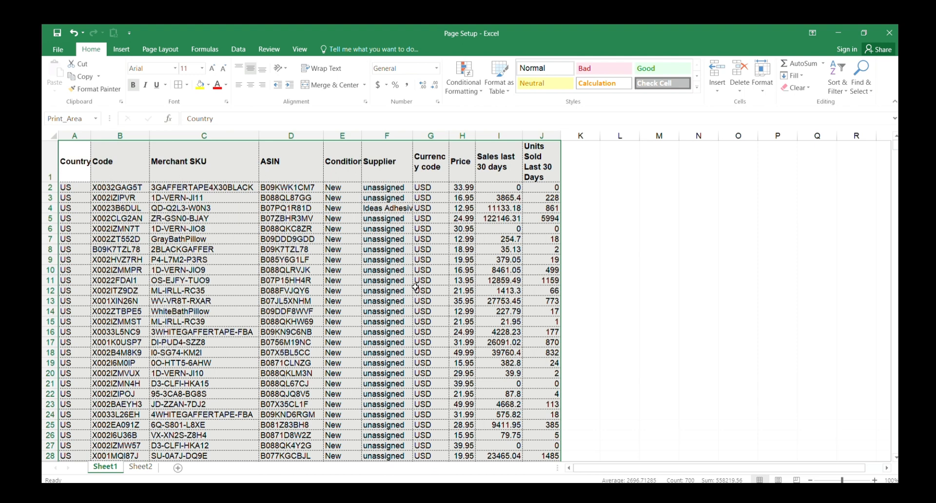
# - Check the dashed borders in the print preview and on the sheet down to the table's last row
pyautogui.hotkey('ctrl', 'p')
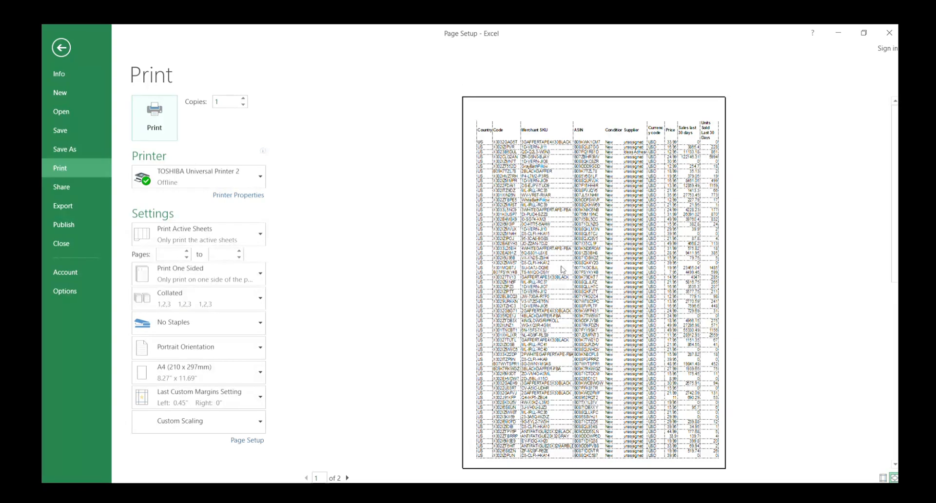
pyautogui.click(59, 45)
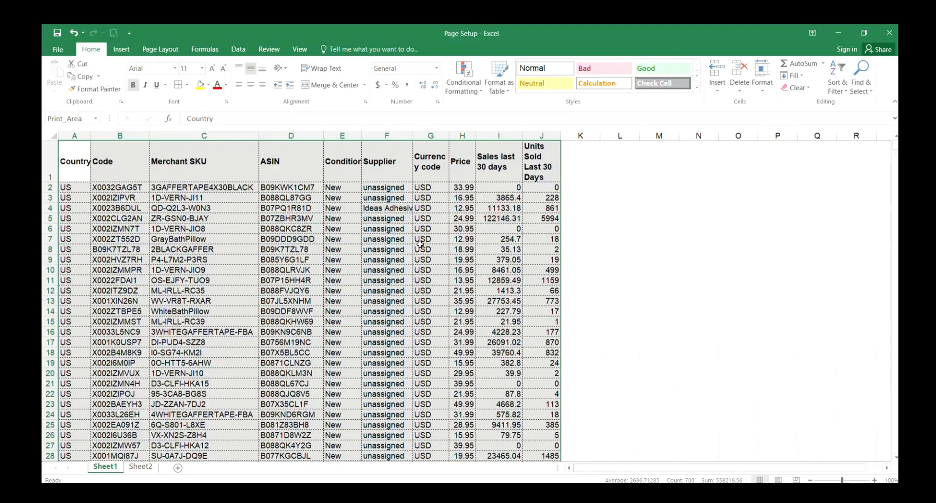
pyautogui.scroll(-15, 420, 244)
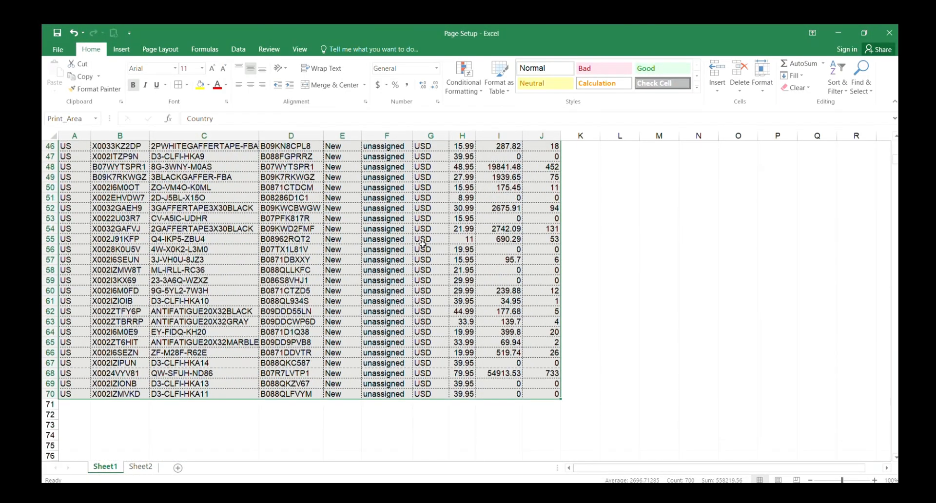
pyautogui.scroll(-4, 422, 244)
pyautogui.click(430, 312)
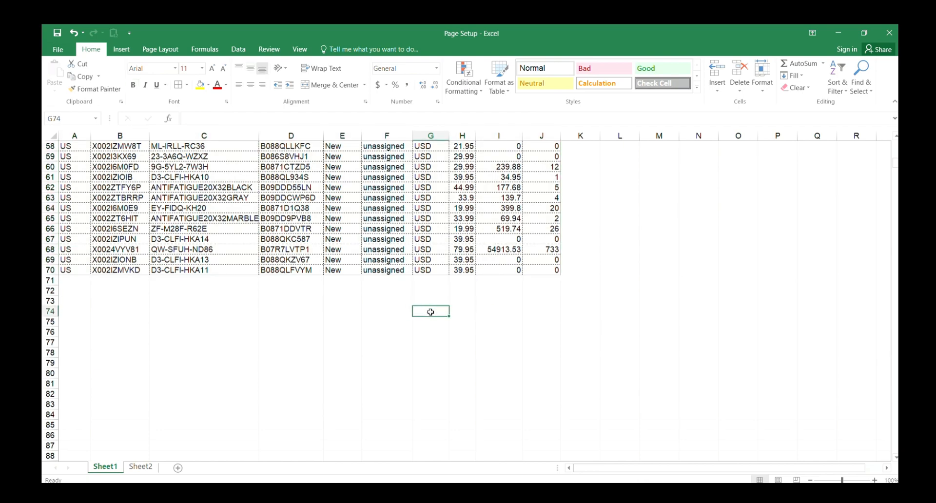
pyautogui.scroll(17, 264, 313)
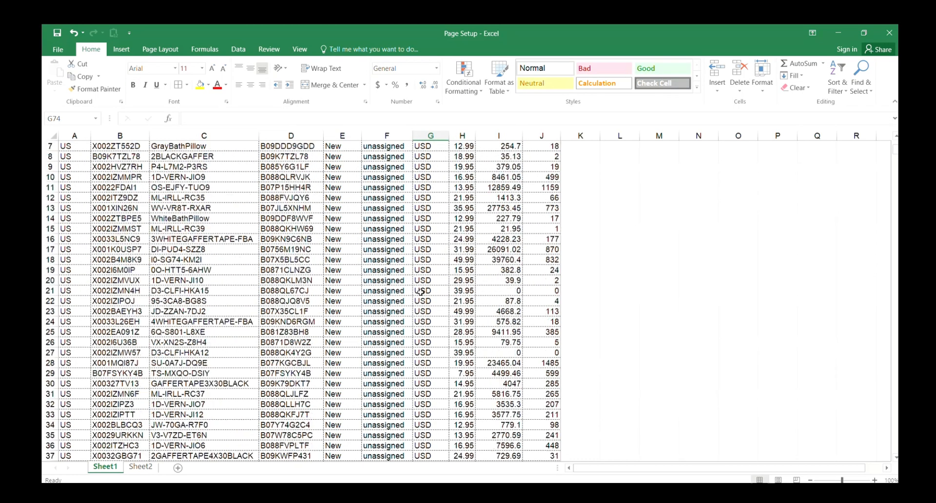
pyautogui.scroll(2, 421, 292)
pyautogui.click(514, 226)
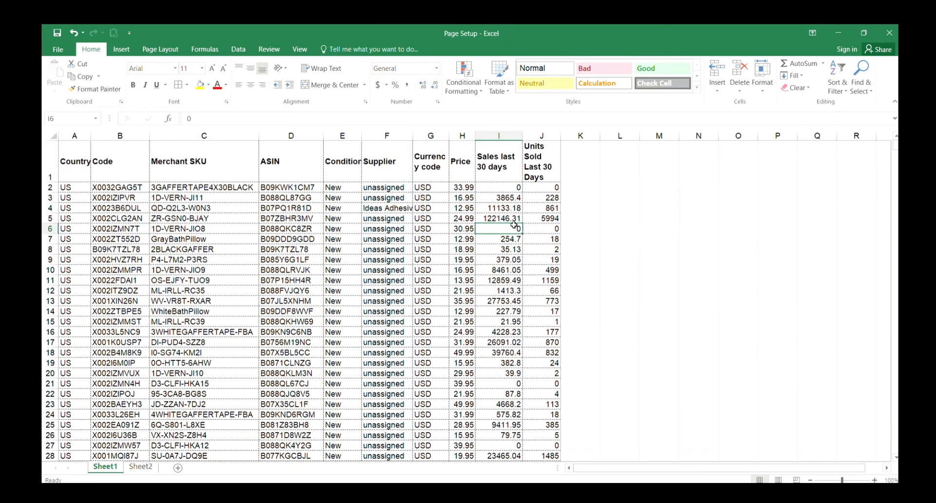
# - Format the Sales last 30 days and Units Sold columns (I:J) with comma style and no decimal places
pyautogui.click(492, 206)
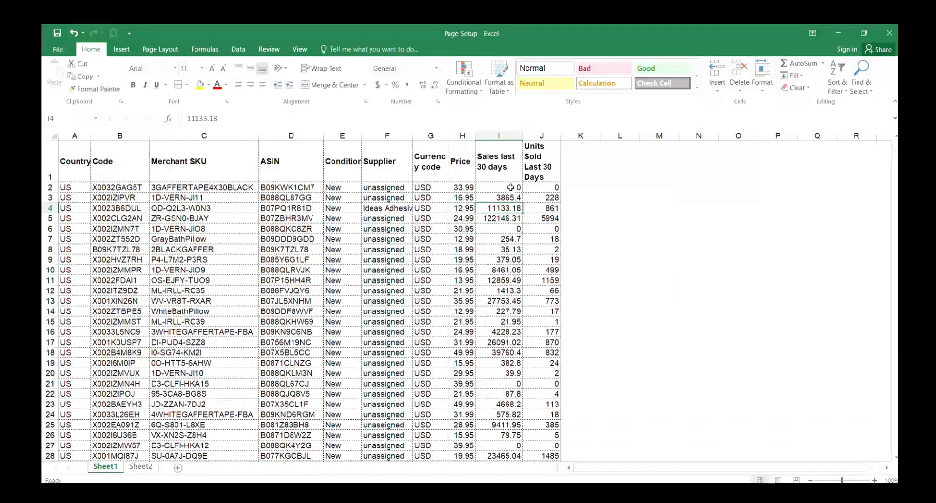
pyautogui.moveTo(509, 135); pyautogui.dragTo(540, 134)
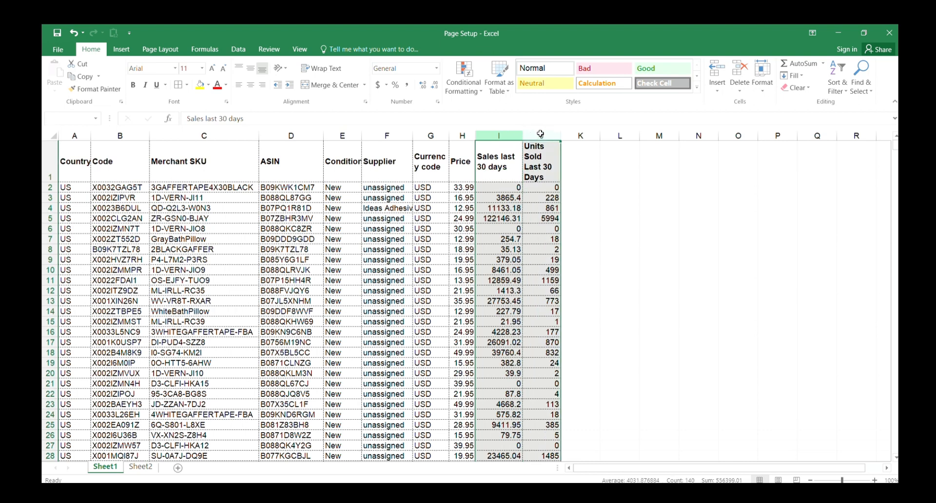
pyautogui.click(406, 85)
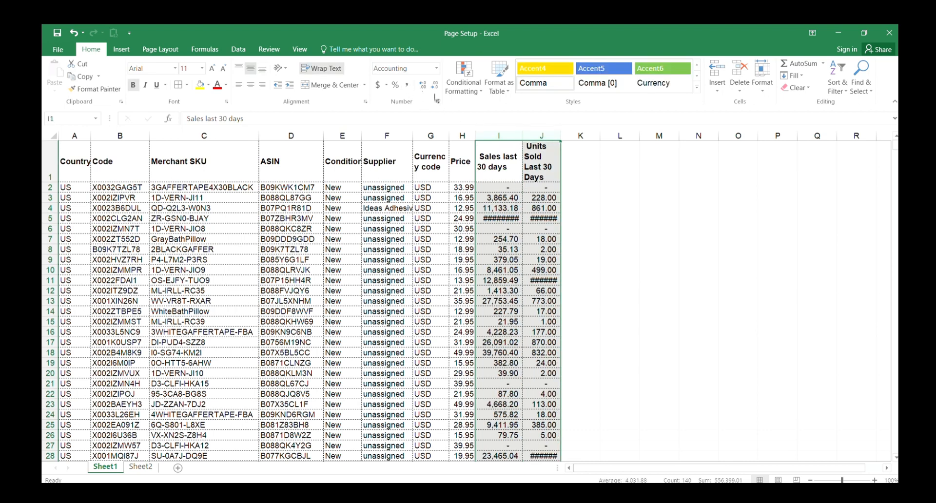
pyautogui.click(435, 85)
pyautogui.click(434, 85)
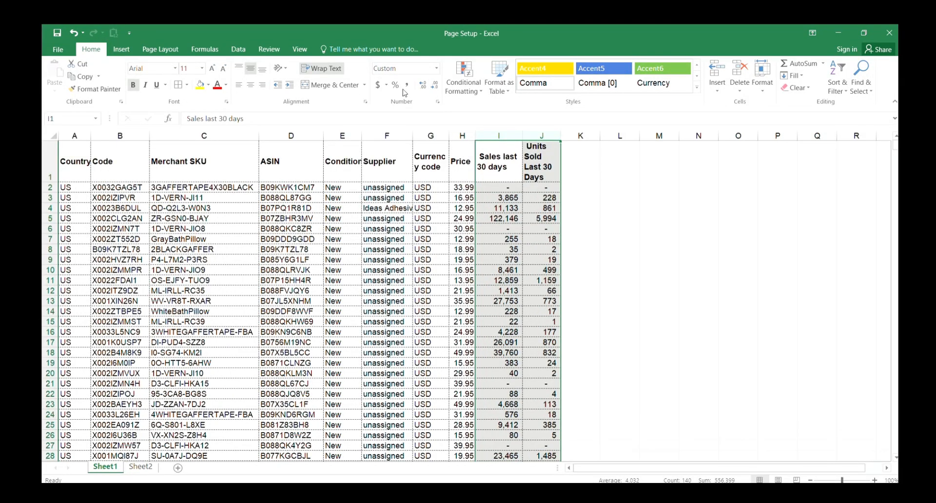
# - Reapply comma style to columns I:J, remove both decimal places again and look over the formatted rows
pyautogui.click(406, 85)
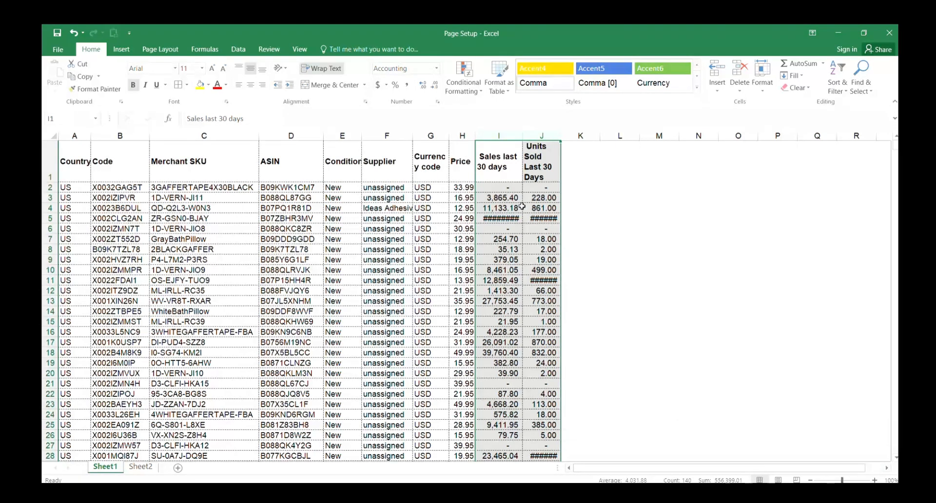
pyautogui.click(434, 85)
pyautogui.click(434, 85)
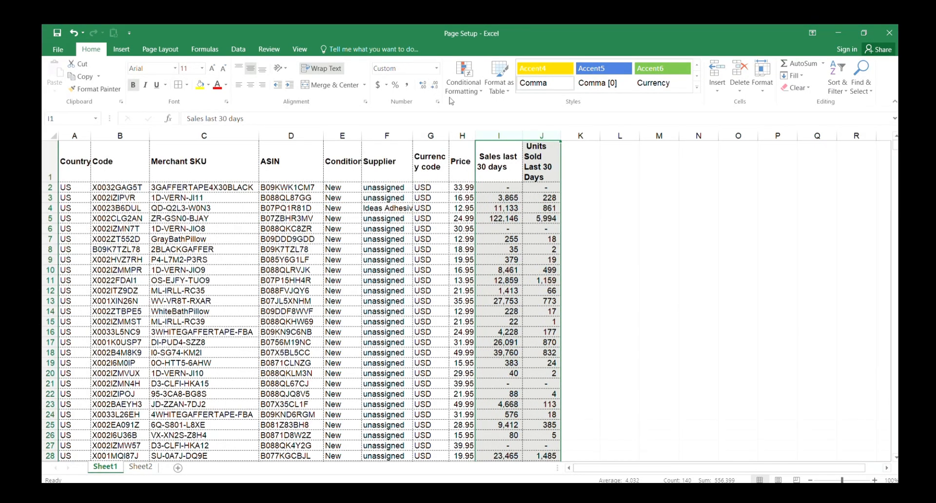
pyautogui.scroll(-11, 554, 289)
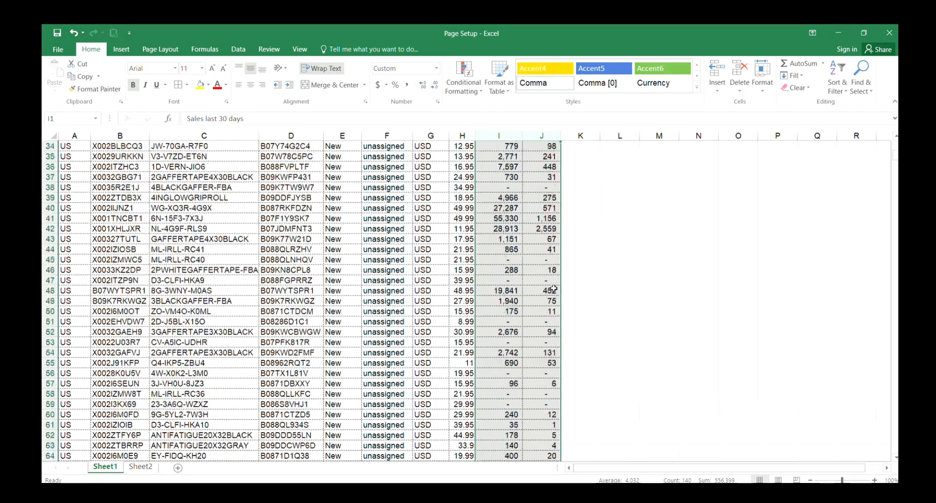
pyautogui.scroll(-5, 554, 289)
pyautogui.scroll(16, 553, 289)
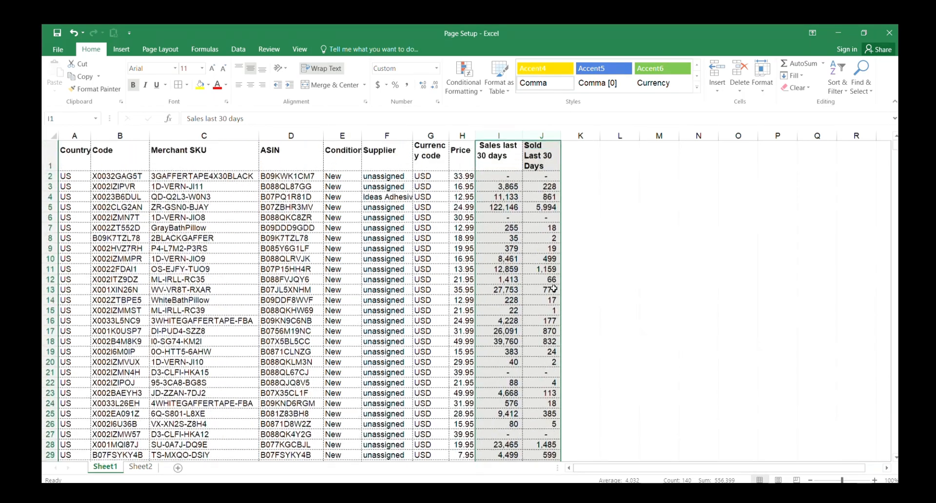
# - Consult the page setup checklist on Sheet2, select its sixth item about repeating headings, and return to Sheet1
pyautogui.click(482, 239)
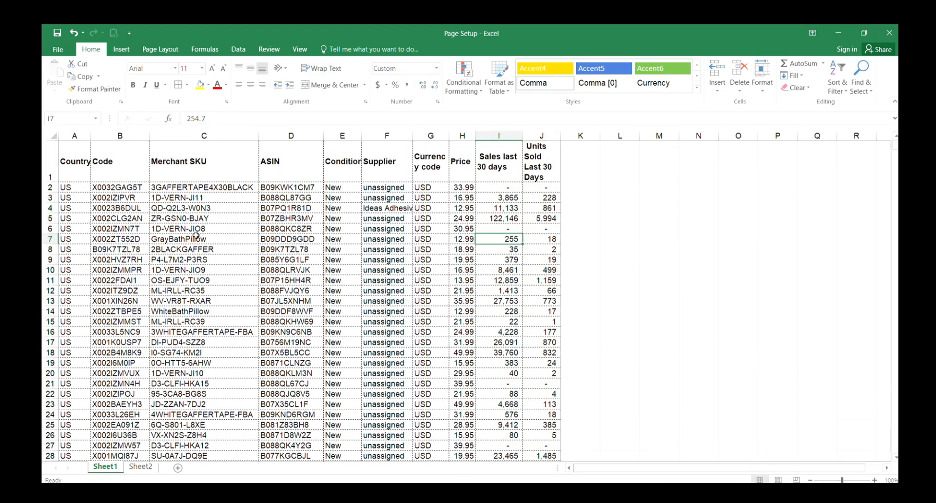
pyautogui.click(155, 466)
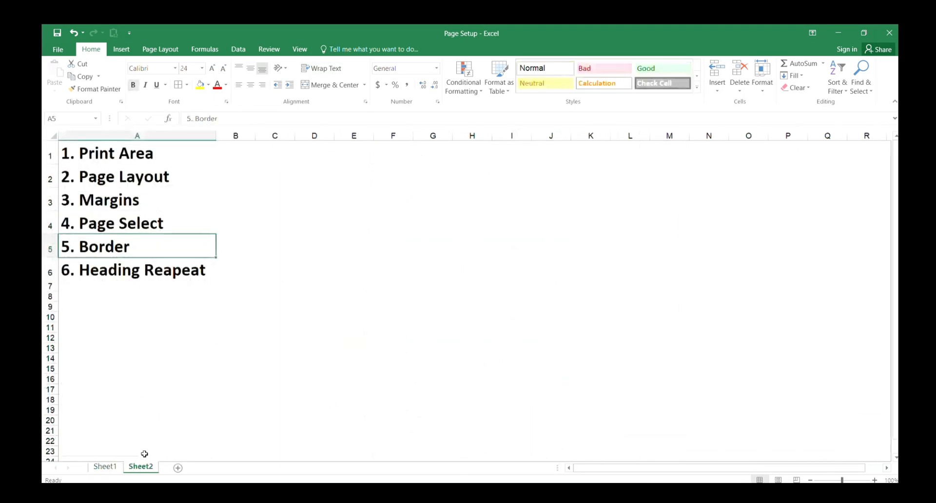
pyautogui.click(150, 272)
pyautogui.click(108, 467)
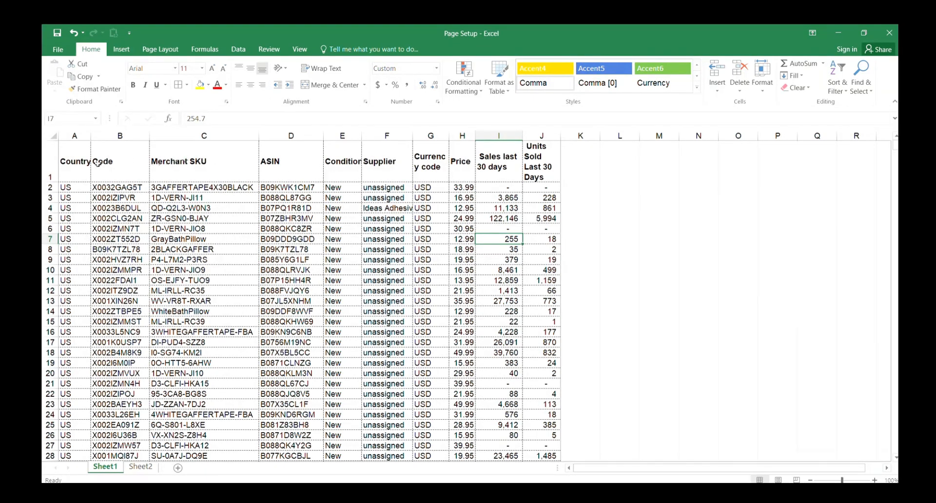
# - Select the heading row A1:J1 for review, followed by the whole table A1:J70
pyautogui.moveTo(78, 162); pyautogui.dragTo(541, 161)
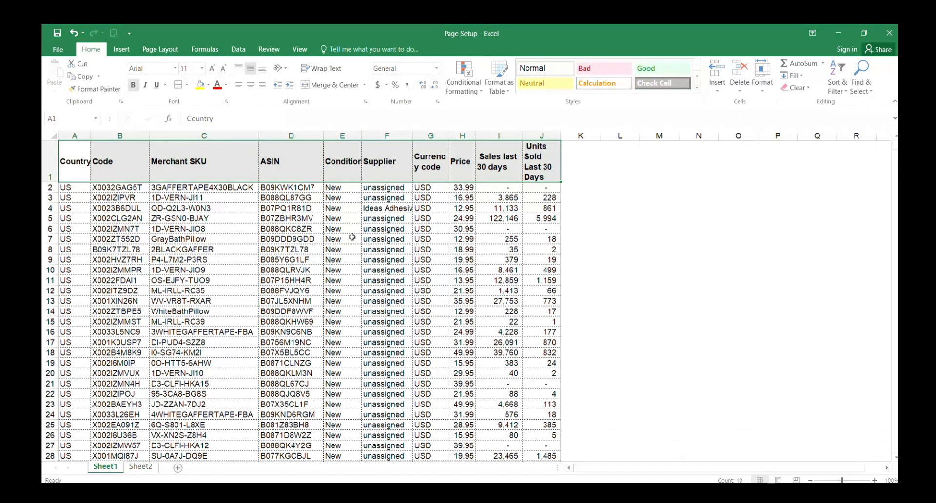
pyautogui.scroll(-6, 395, 268)
pyautogui.scroll(-12, 397, 269)
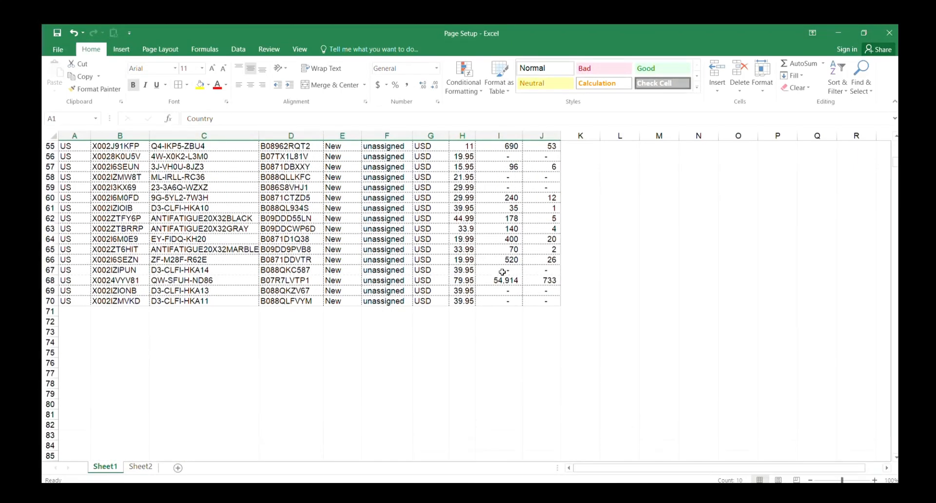
pyautogui.moveTo(535, 308); pyautogui.dragTo(73, 161)
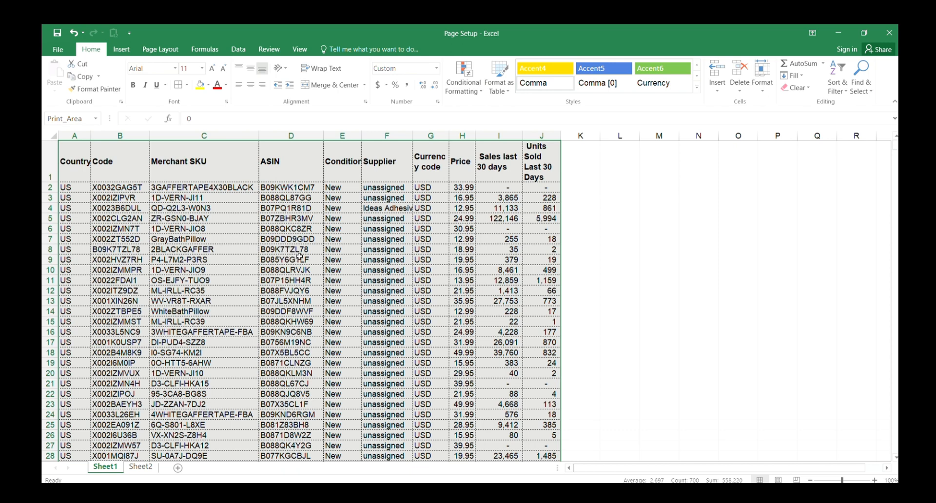
# - Check the whole table in the print preview, review the choices for what to print, and return to the sheet
pyautogui.hotkey('ctrl', 'p')
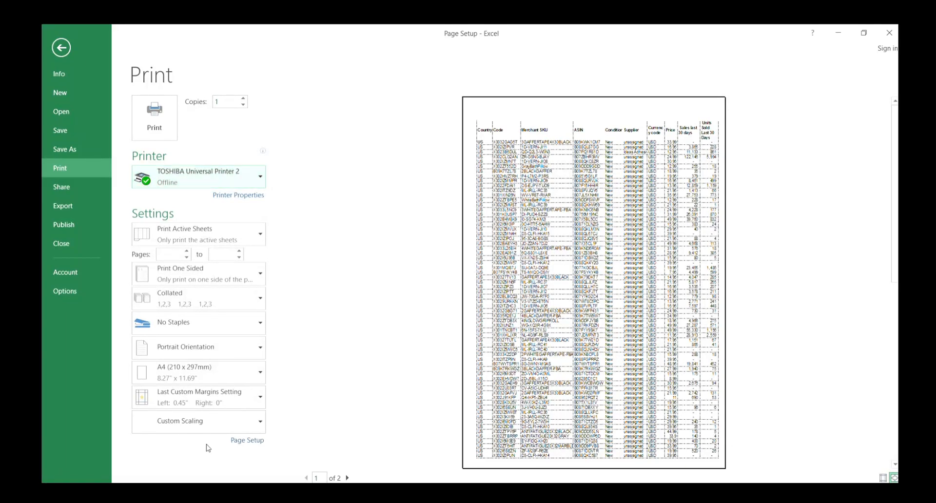
pyautogui.click(201, 236)
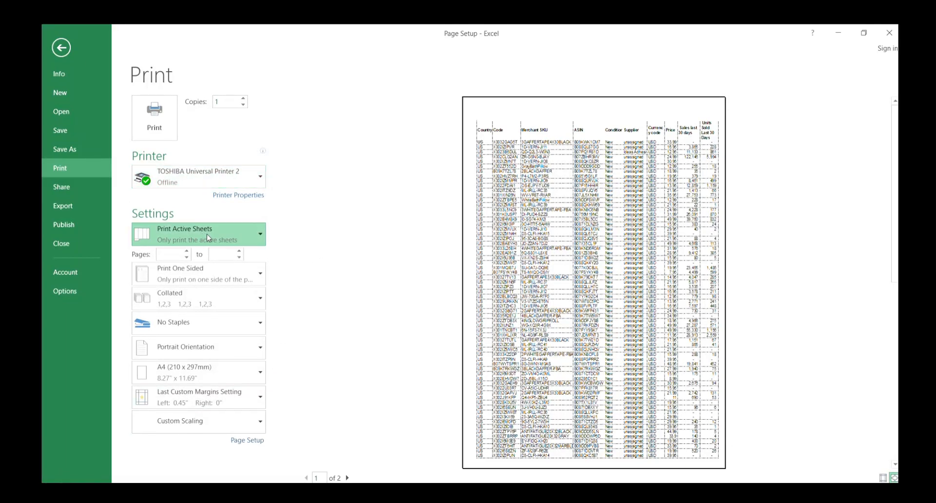
pyautogui.click(284, 206)
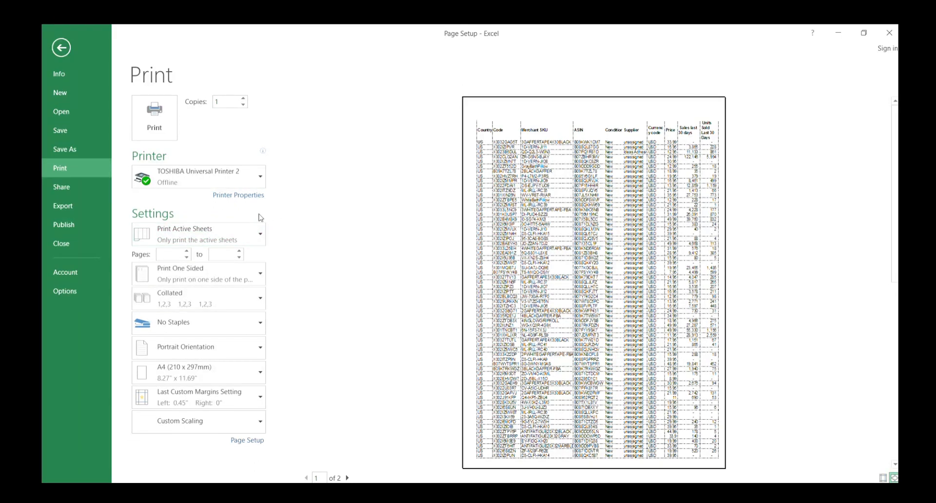
pyautogui.click(238, 230)
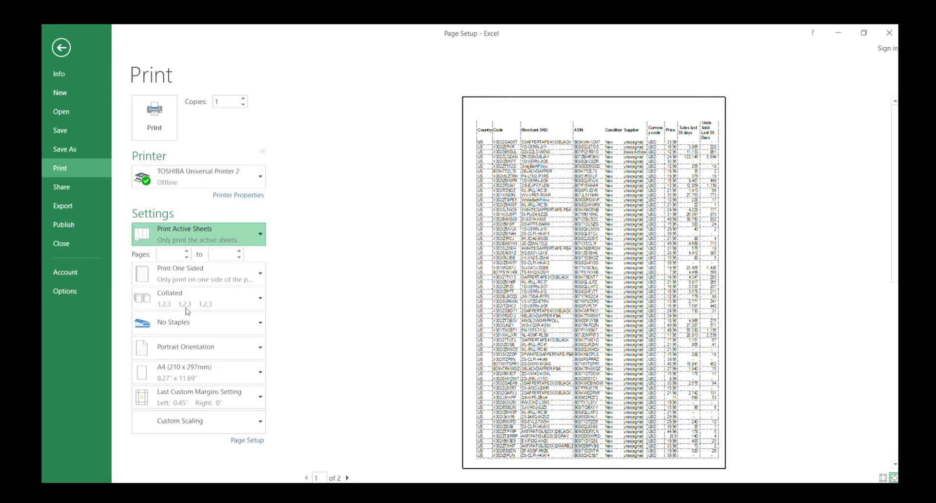
pyautogui.click(307, 251)
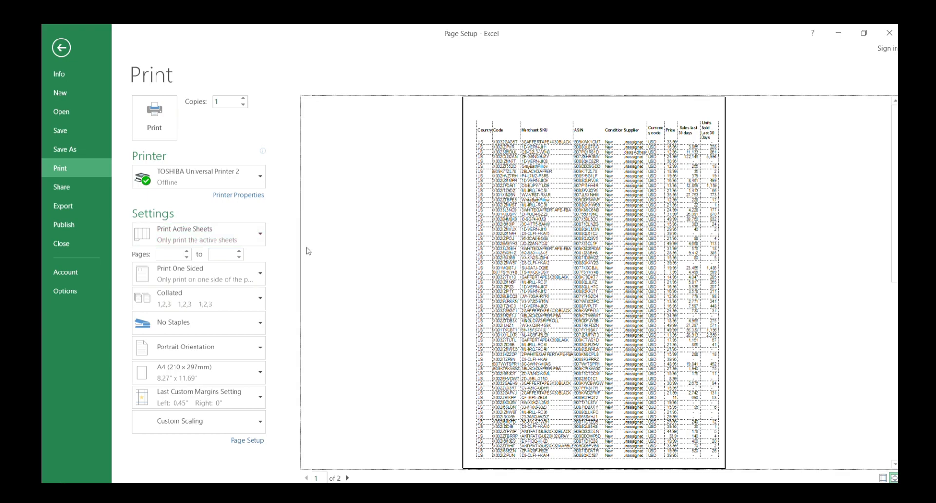
pyautogui.click(57, 48)
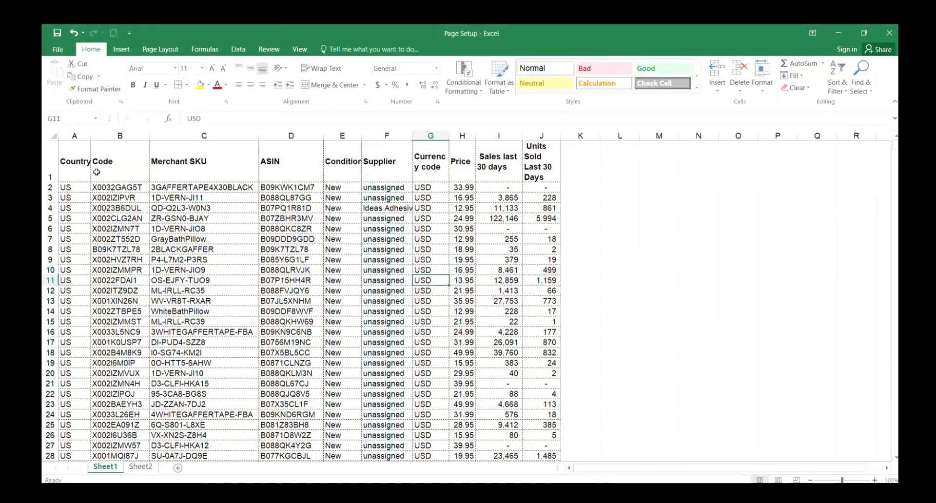
# - Restrict printing to the selected range A1:J15 with Print Selection and return to the sheet
pyautogui.moveTo(74, 163); pyautogui.dragTo(535, 328)
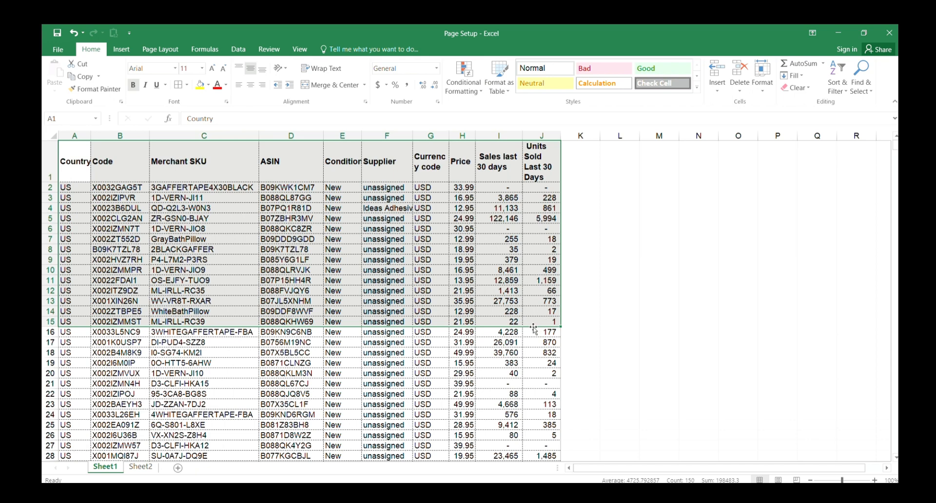
pyautogui.hotkey('ctrl', 'p')
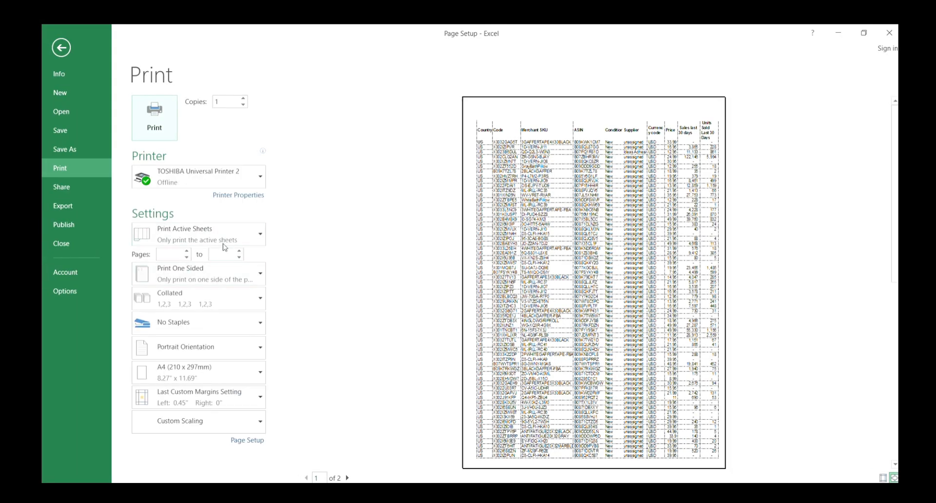
pyautogui.click(222, 244)
pyautogui.click(208, 307)
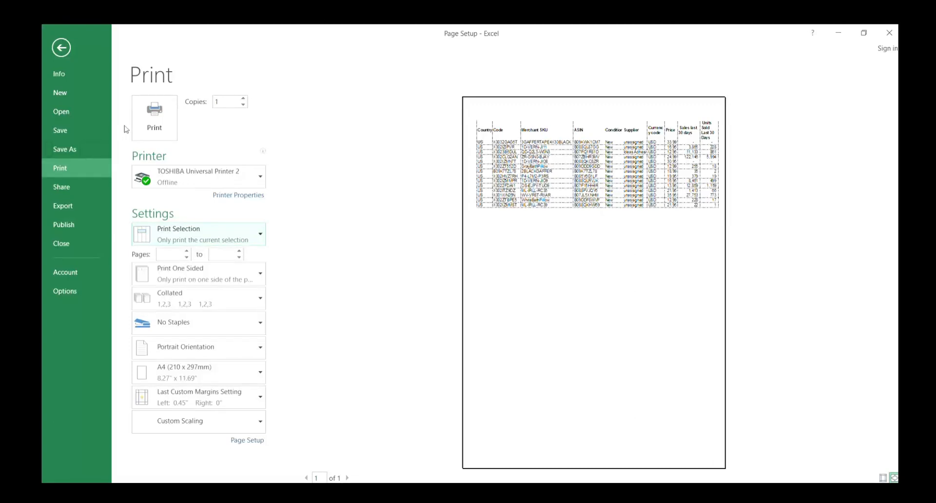
pyautogui.click(61, 48)
# - Look over the table down to its last row and set the print range back to Print Active Sheets
pyautogui.click(245, 251)
pyautogui.scroll(-17, 242, 291)
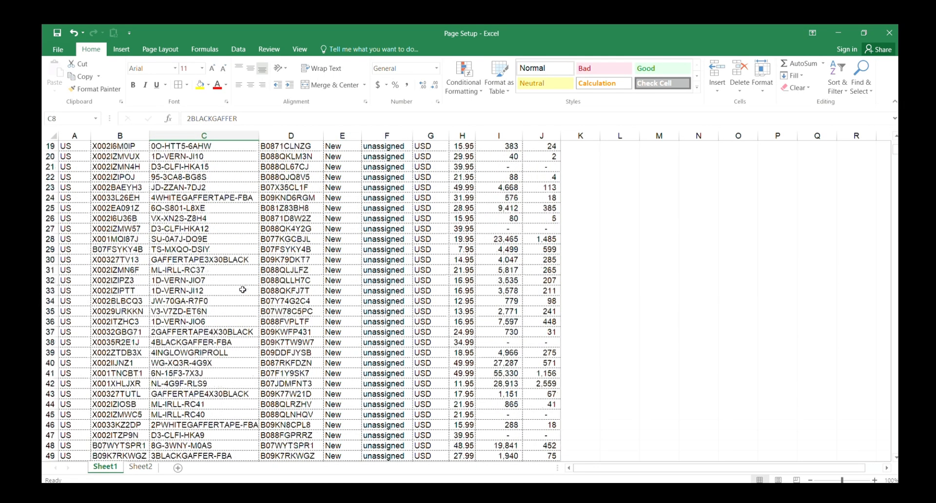
pyautogui.scroll(-6, 243, 291)
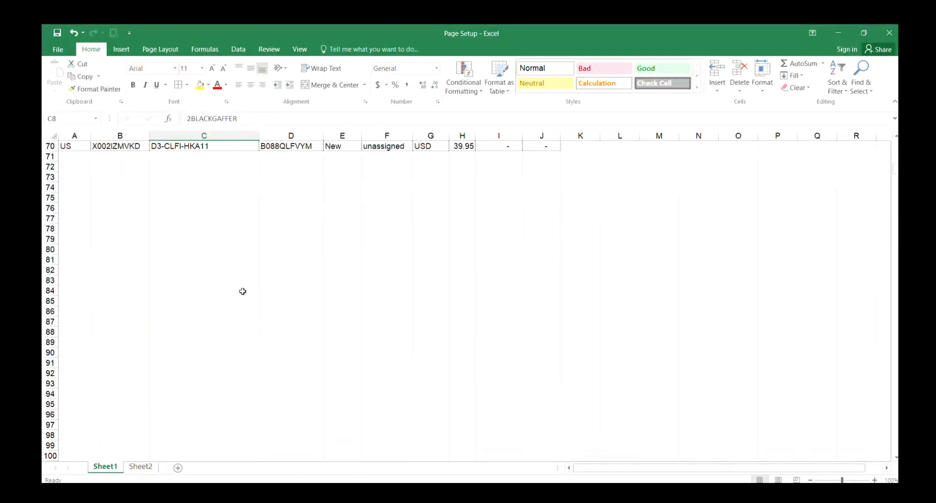
pyautogui.scroll(1, 242, 291)
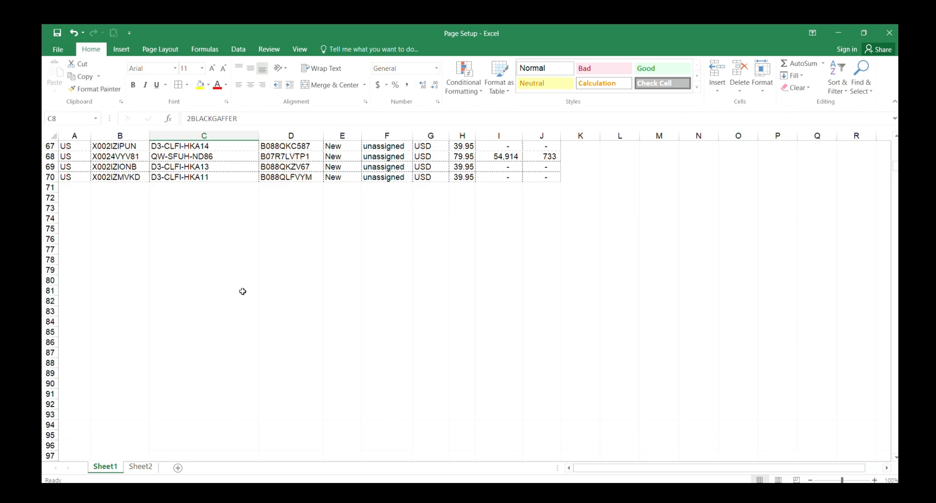
pyautogui.scroll(20, 242, 291)
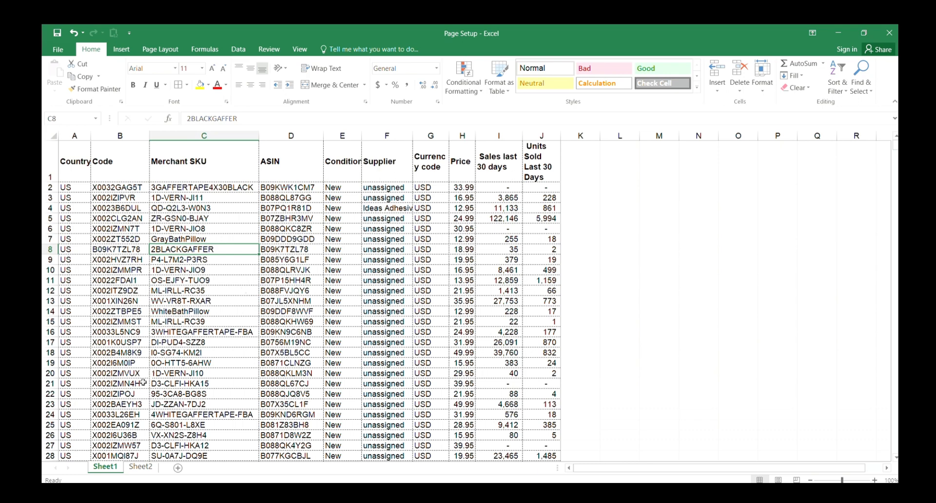
pyautogui.hotkey('ctrl', 'p')
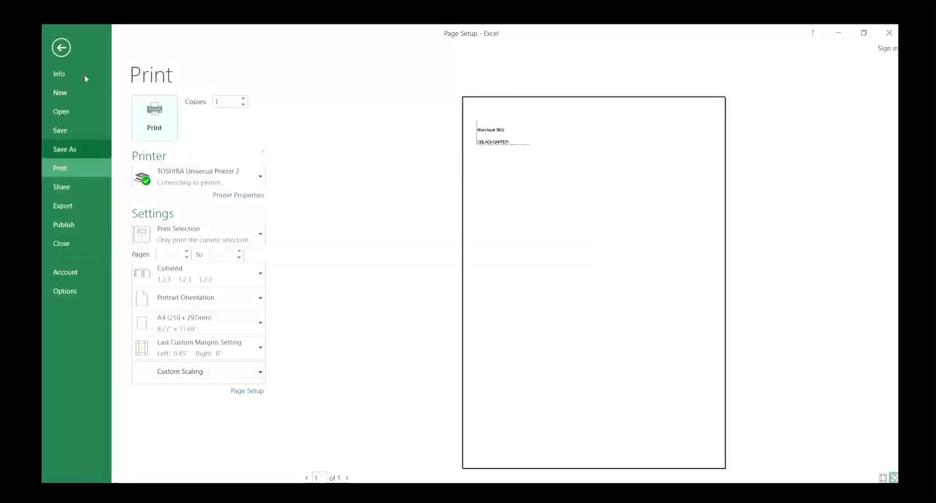
pyautogui.click(200, 235)
pyautogui.click(180, 258)
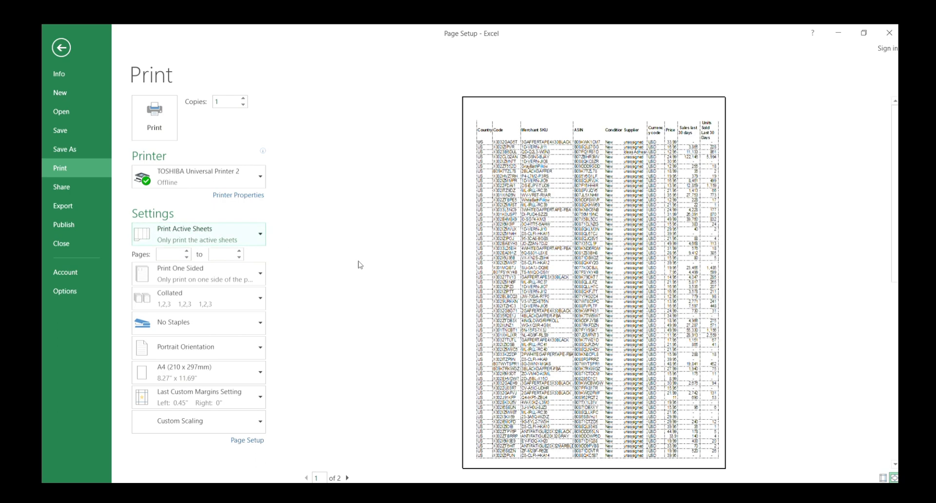
# - Review the one-sided and two-sided printing options without changing them and return to the sheet
pyautogui.click(205, 276)
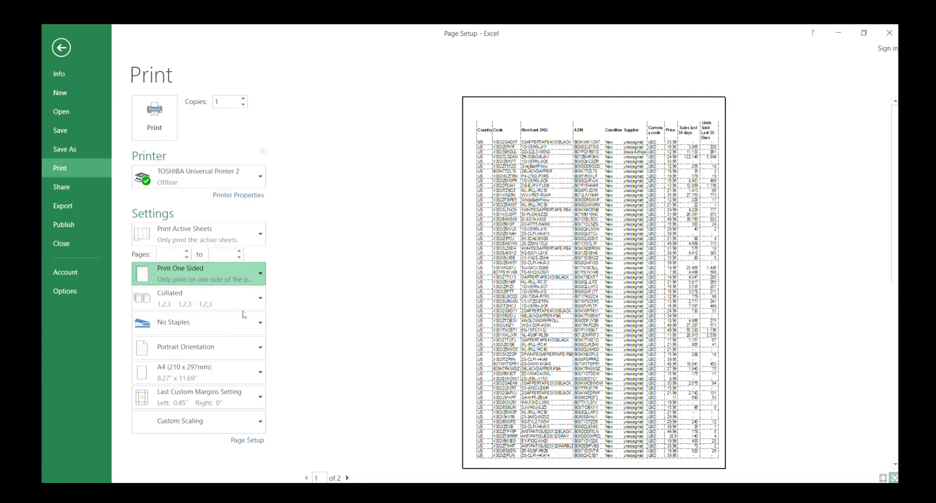
pyautogui.click(328, 297)
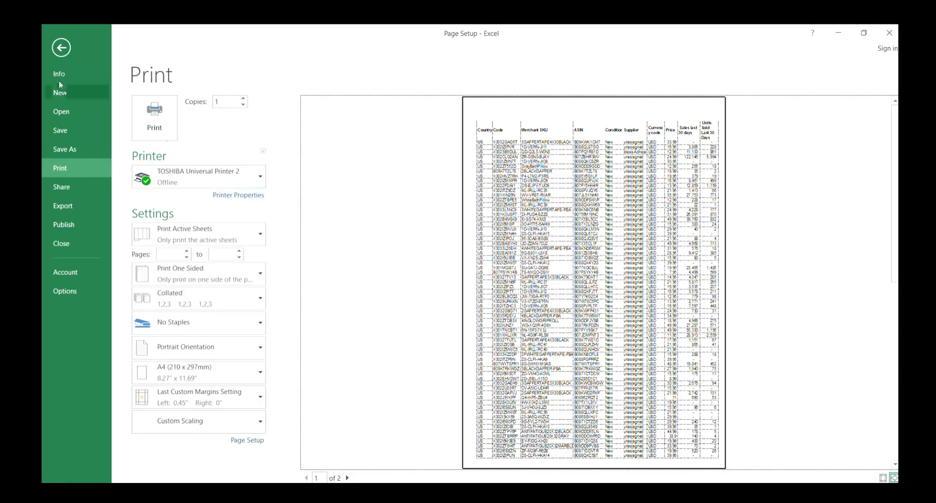
pyautogui.click(61, 48)
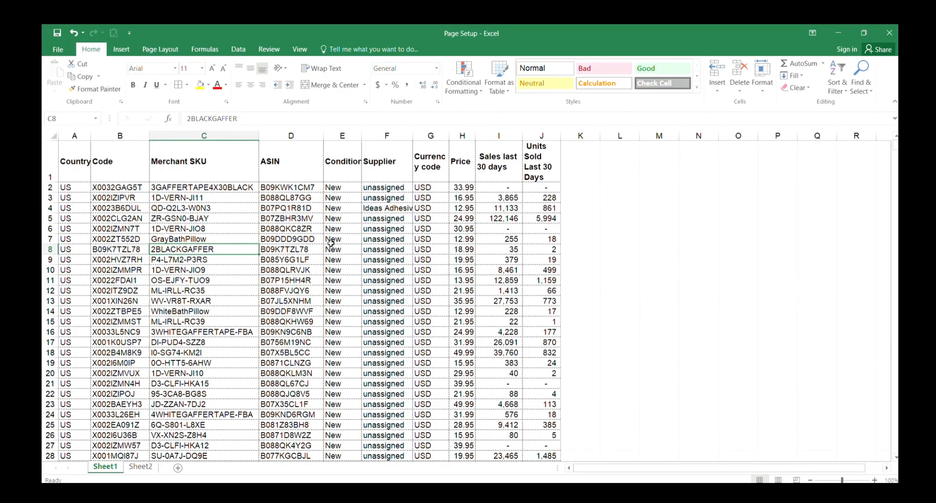
# - Widen column G so the word Currency in its heading fits on one line
pyautogui.moveTo(449, 135); pyautogui.dragTo(455, 134)
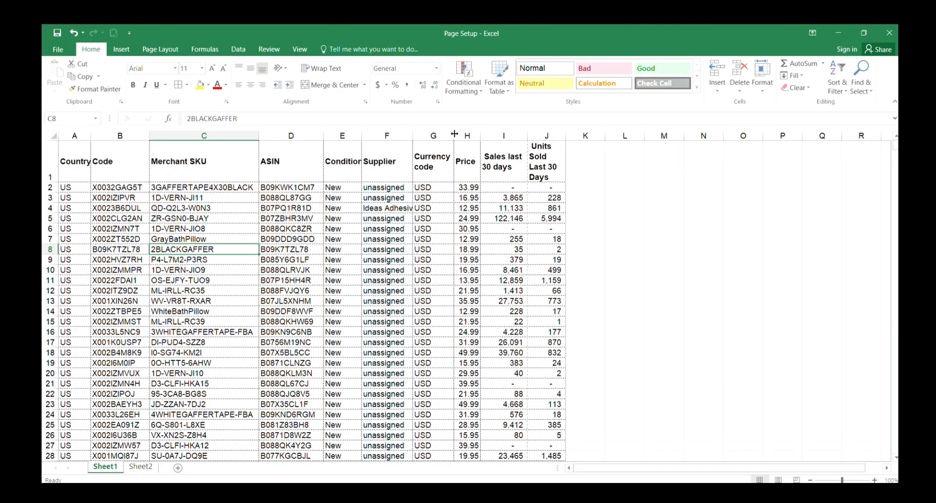